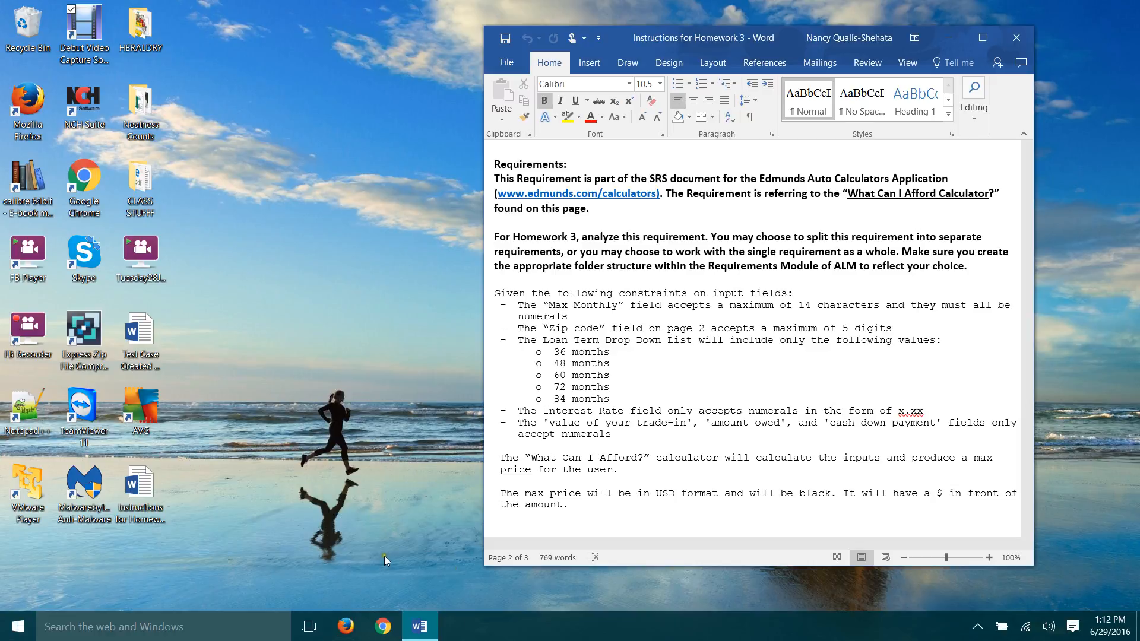
Step: Launch VMware Player, start the Windows XP Professional (3) virtual machine and maximize its window
{"action": "right_click", "coordinate": [34, 491]}
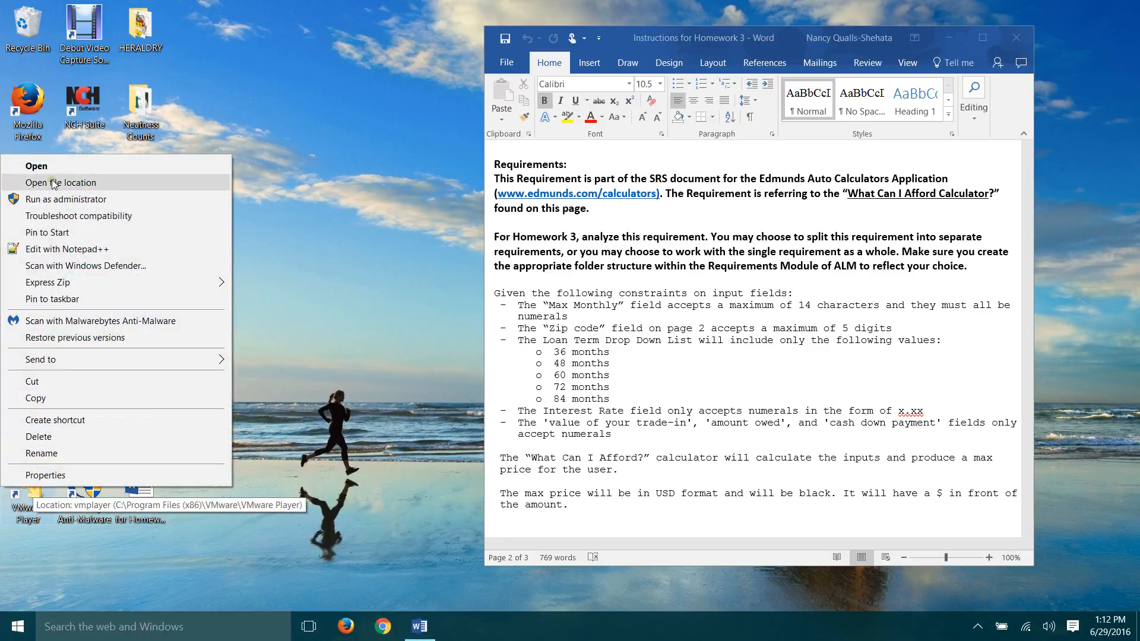
{"action": "left_click", "coordinate": [49, 167]}
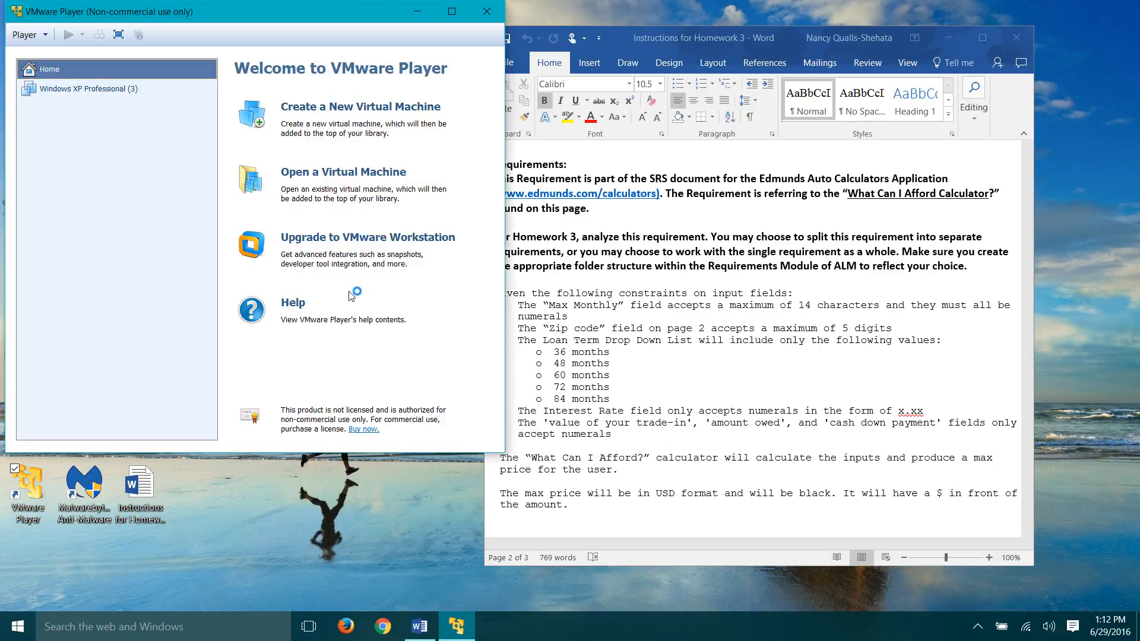
{"action": "left_click", "coordinate": [57, 89]}
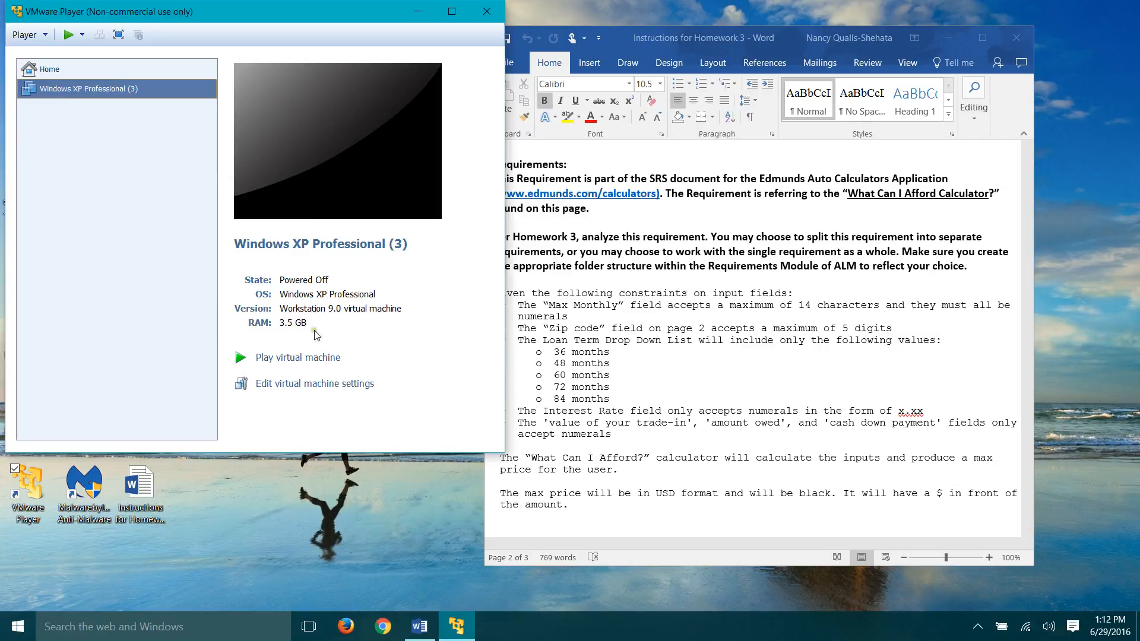
{"action": "left_click", "coordinate": [290, 358]}
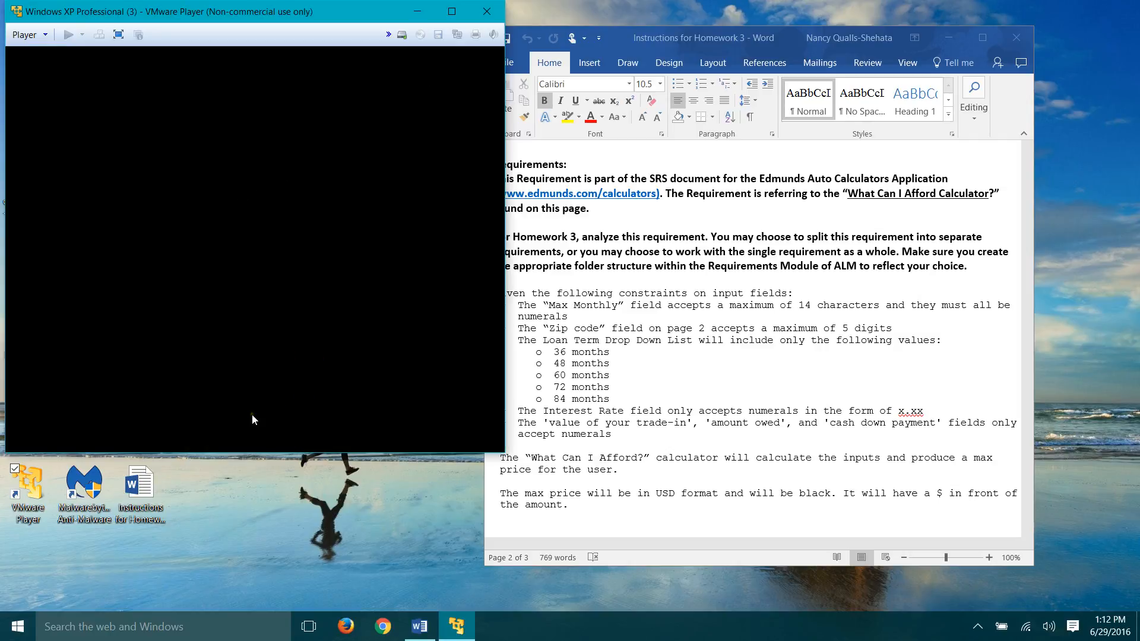
{"action": "left_click", "coordinate": [451, 16]}
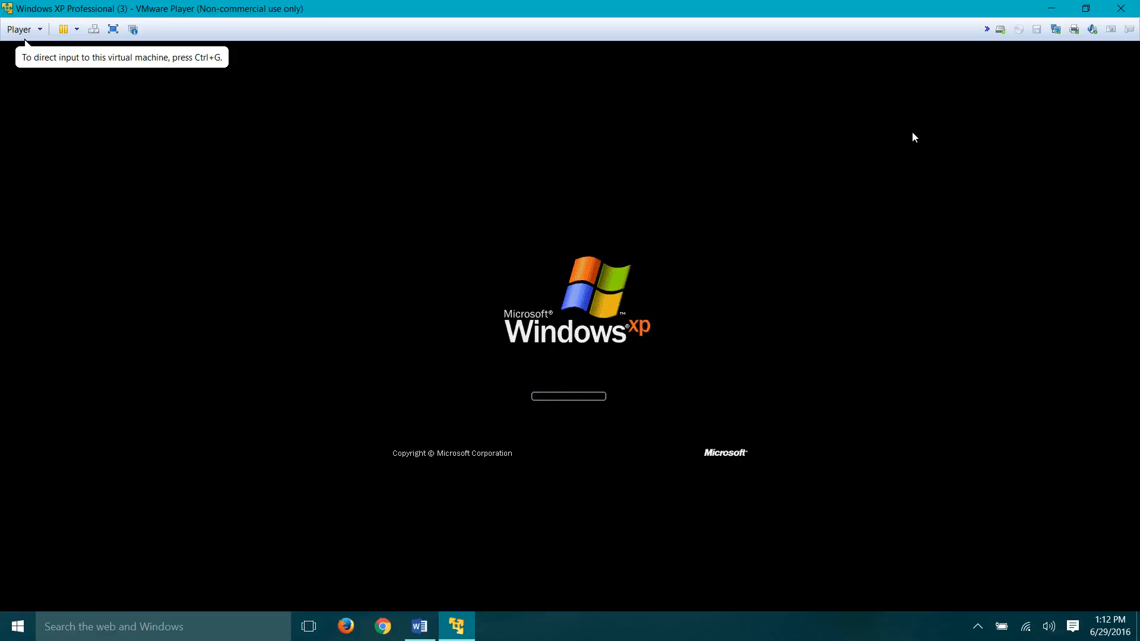
Step: Bring up the Homework 3 instructions in Word over the virtual machine and launch the Snip screenshot tool
{"action": "left_click", "coordinate": [417, 627]}
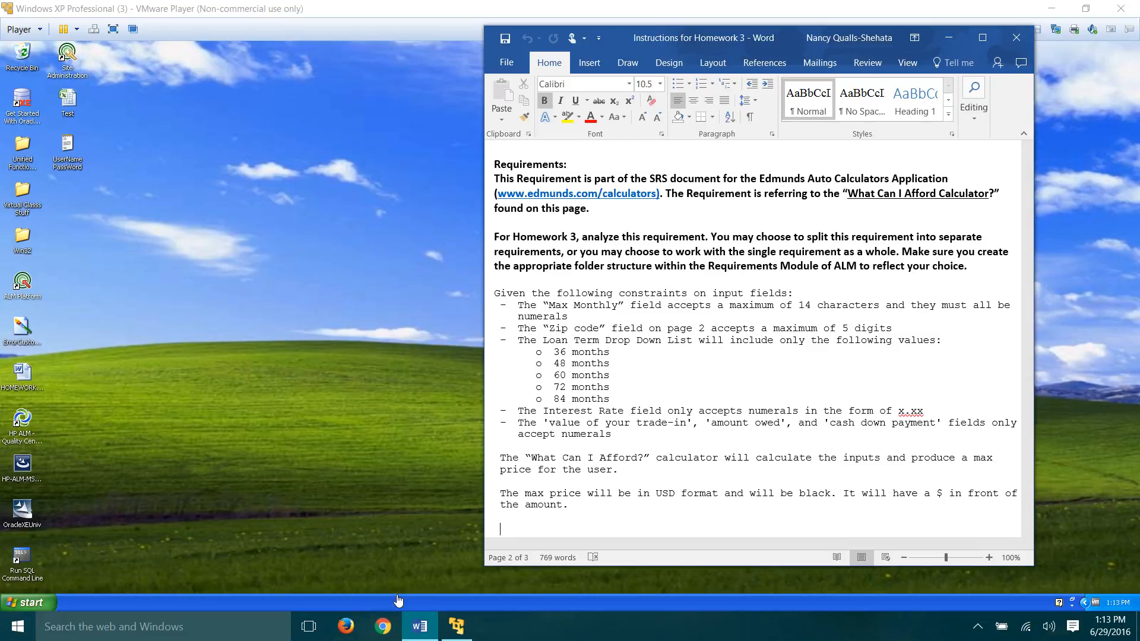
{"action": "left_click", "coordinate": [16, 634]}
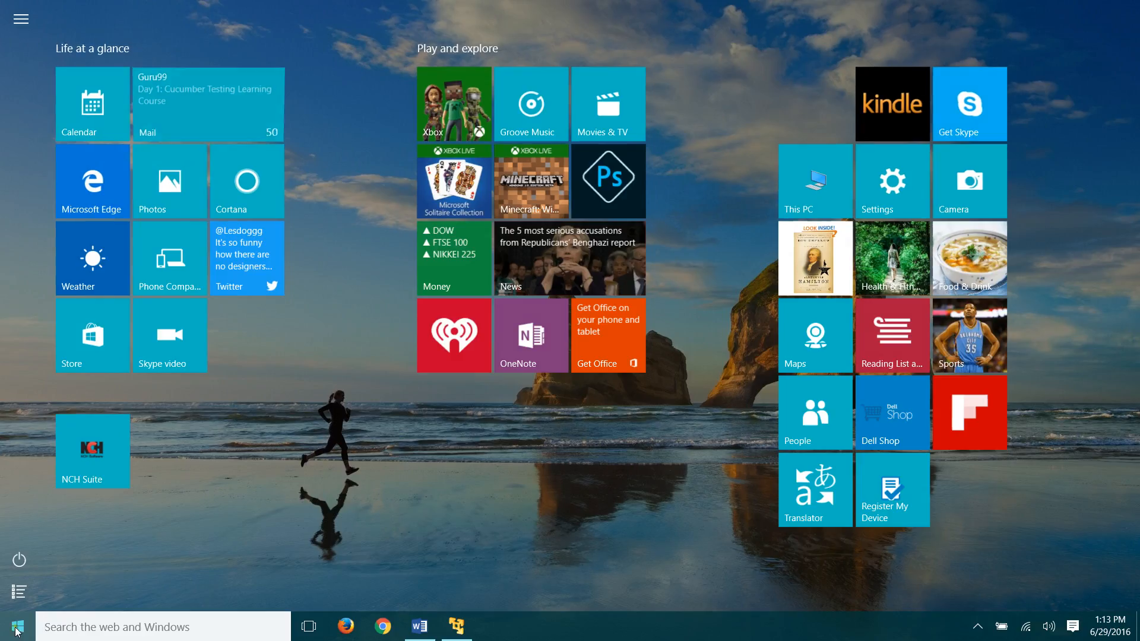
{"action": "left_click", "coordinate": [18, 593]}
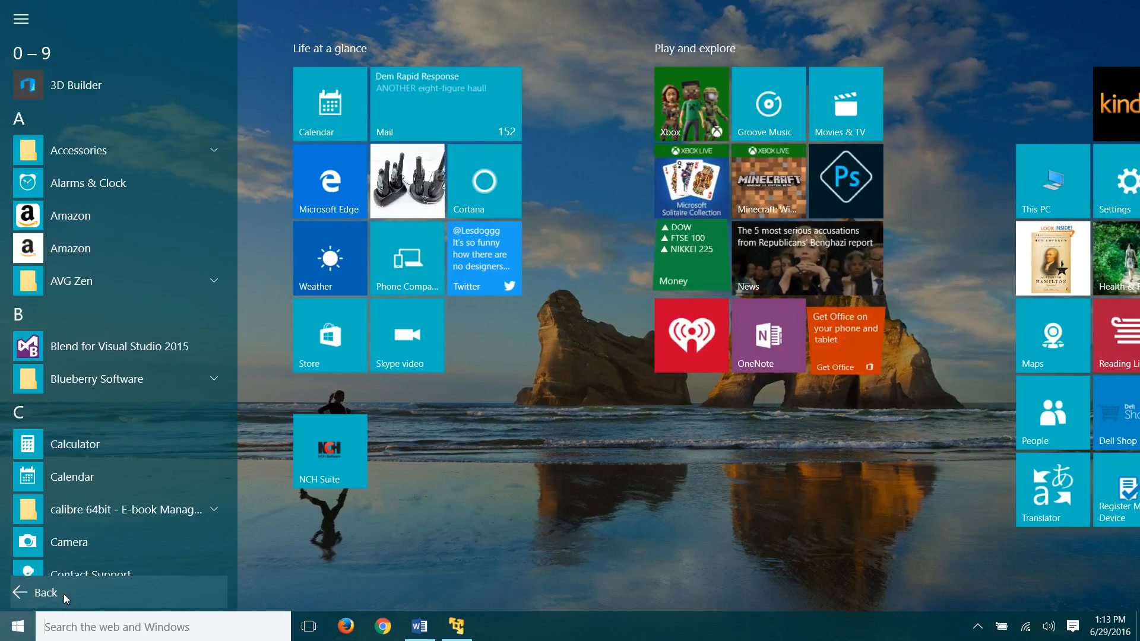
{"action": "left_click_drag", "start_coordinate": [234, 102], "coordinate": [255, 465]}
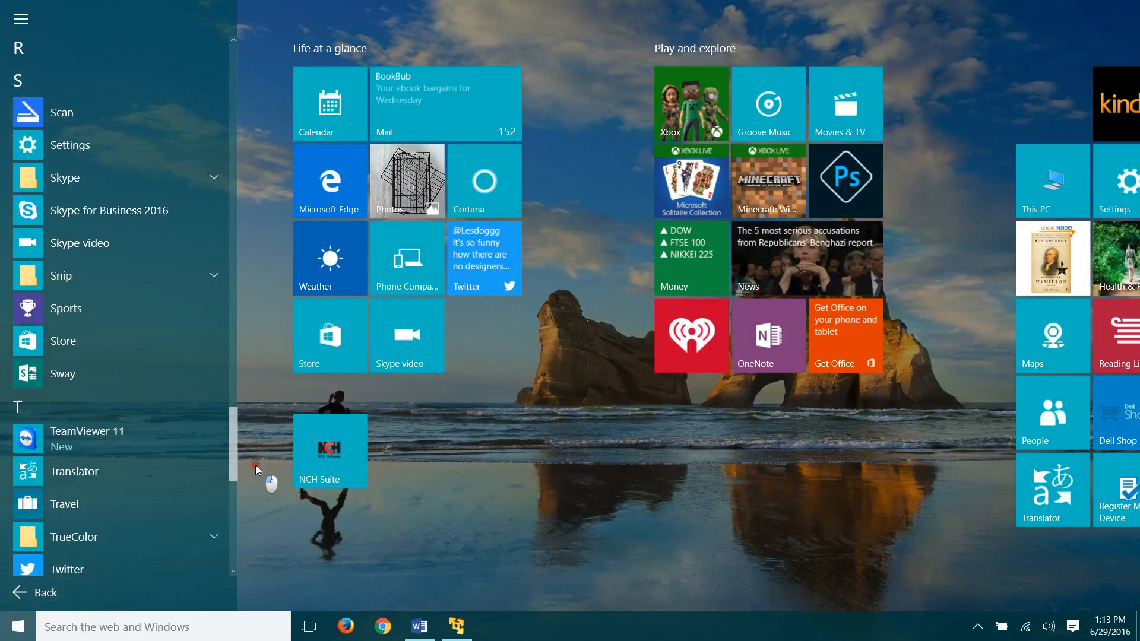
{"action": "left_click", "coordinate": [66, 278]}
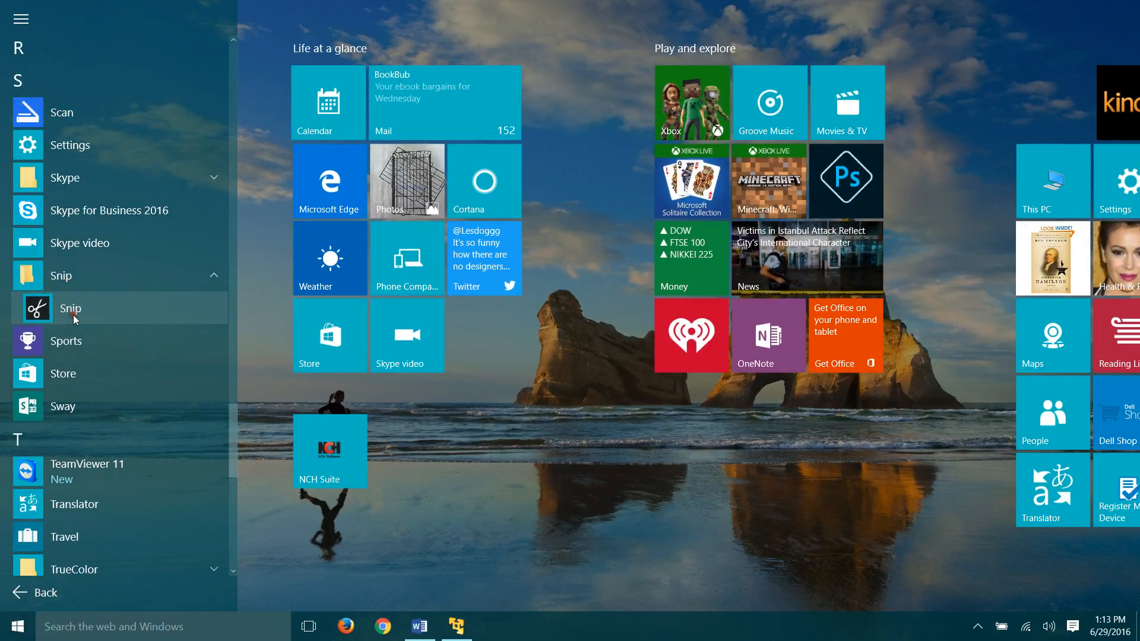
{"action": "left_click", "coordinate": [73, 314]}
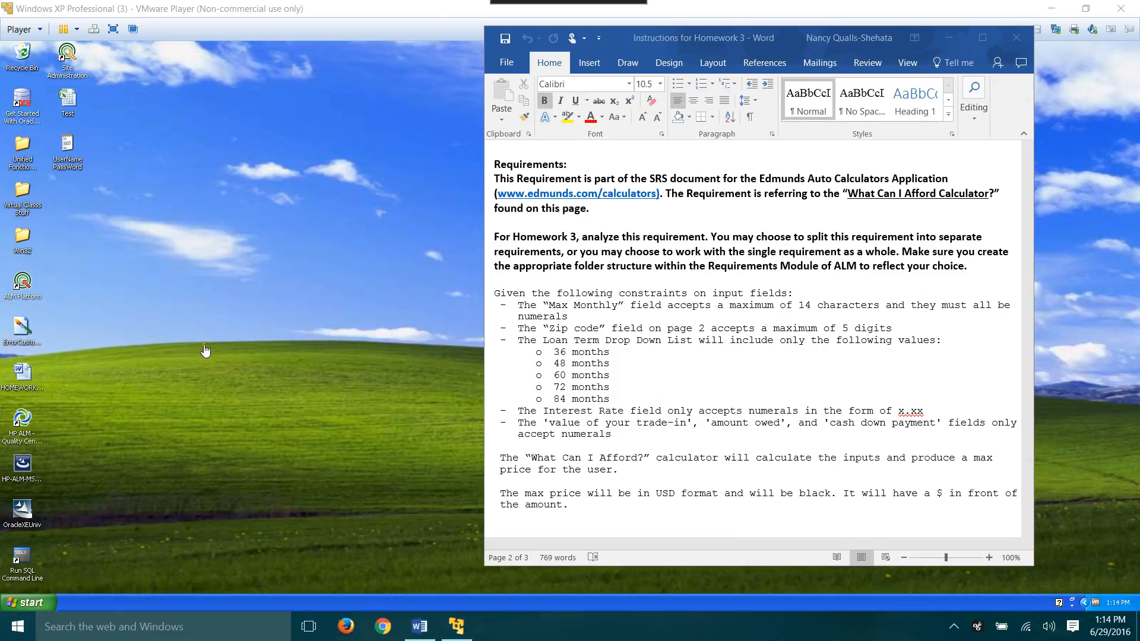
{"action": "mouse_move", "coordinate": [530, 13]}
Step: Switch back to the virtual machine and open ALM Platform from its desktop
{"action": "left_click", "coordinate": [25, 284]}
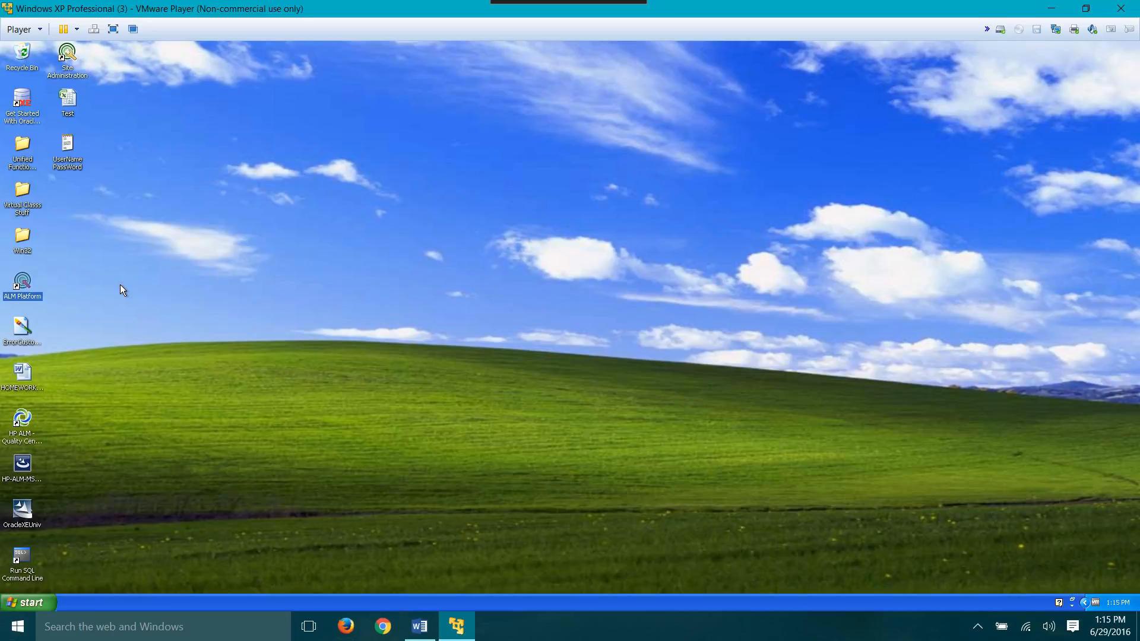
{"action": "right_click", "coordinate": [27, 283]}
{"action": "left_click", "coordinate": [41, 291]}
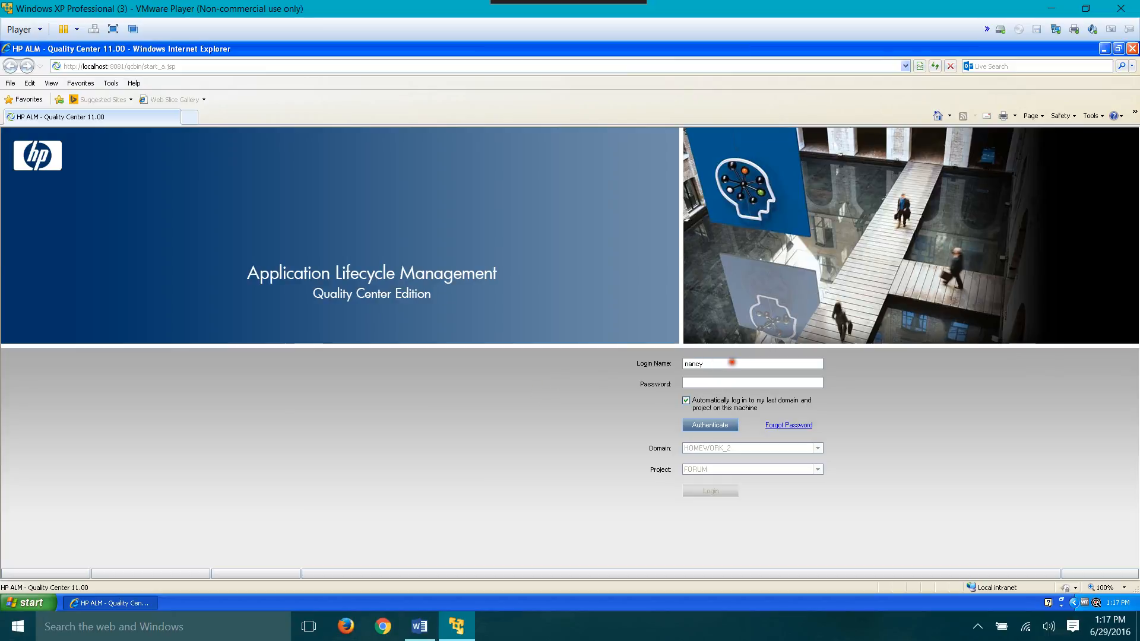
Step: Log in to HP ALM Quality Center with the existing login name by entering the account password and authenticating
{"action": "left_click_drag", "start_coordinate": [731, 362], "coordinate": [669, 363]}
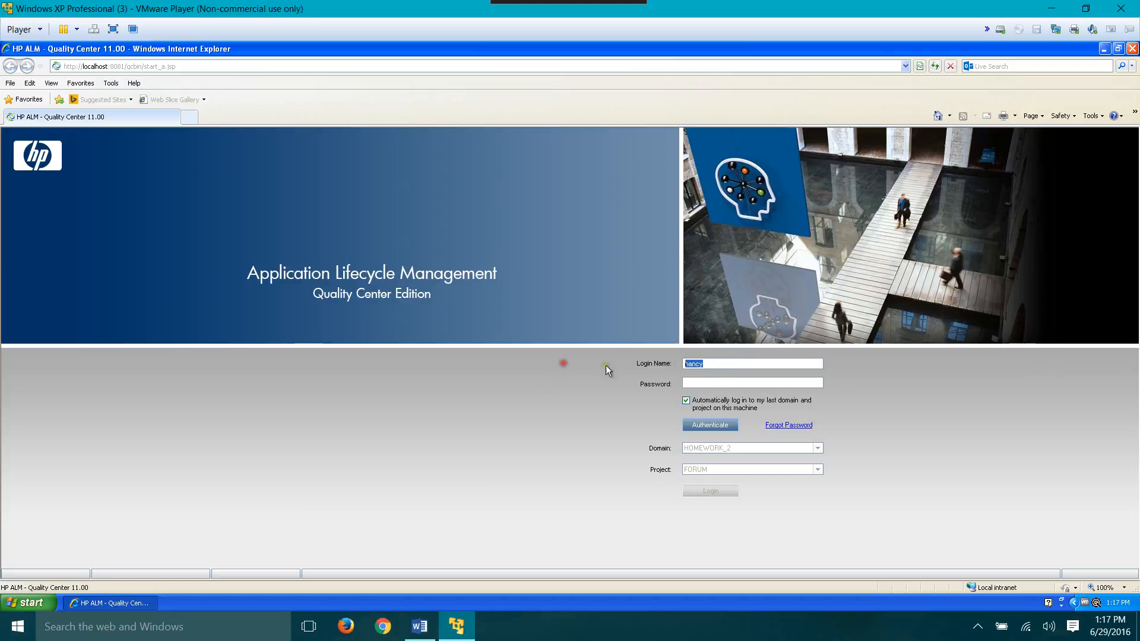
{"action": "left_click", "coordinate": [692, 384]}
{"action": "type", "text": "****"}
{"action": "left_click", "coordinate": [717, 426]}
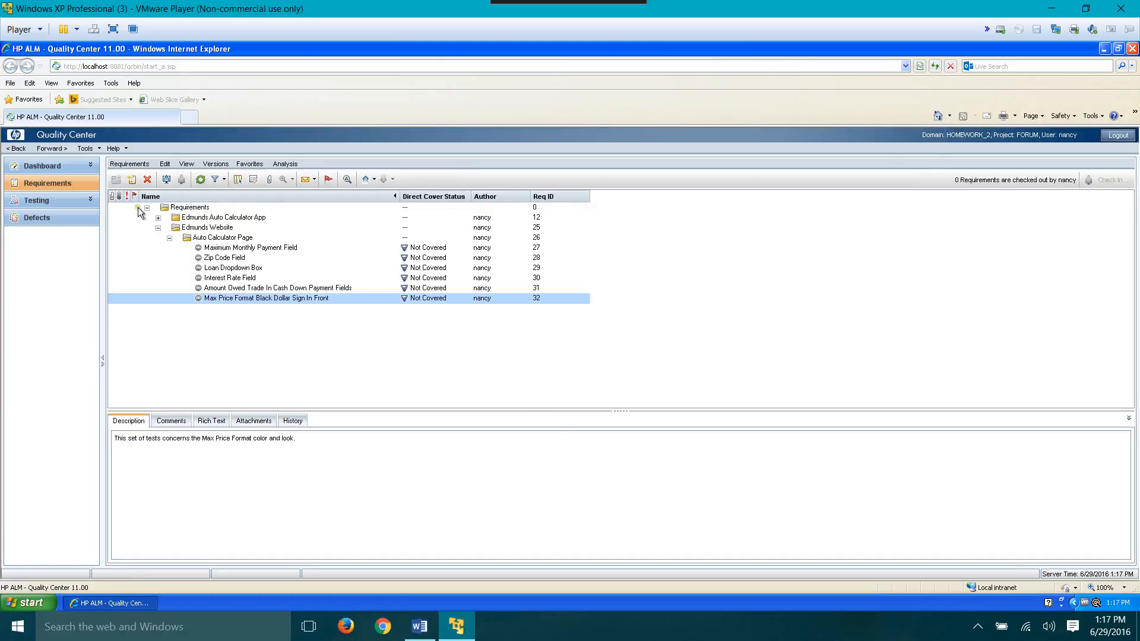
Step: Delete the Edmunds Website folder with all its child requirements from the requirements tree
{"action": "left_click", "coordinate": [156, 229]}
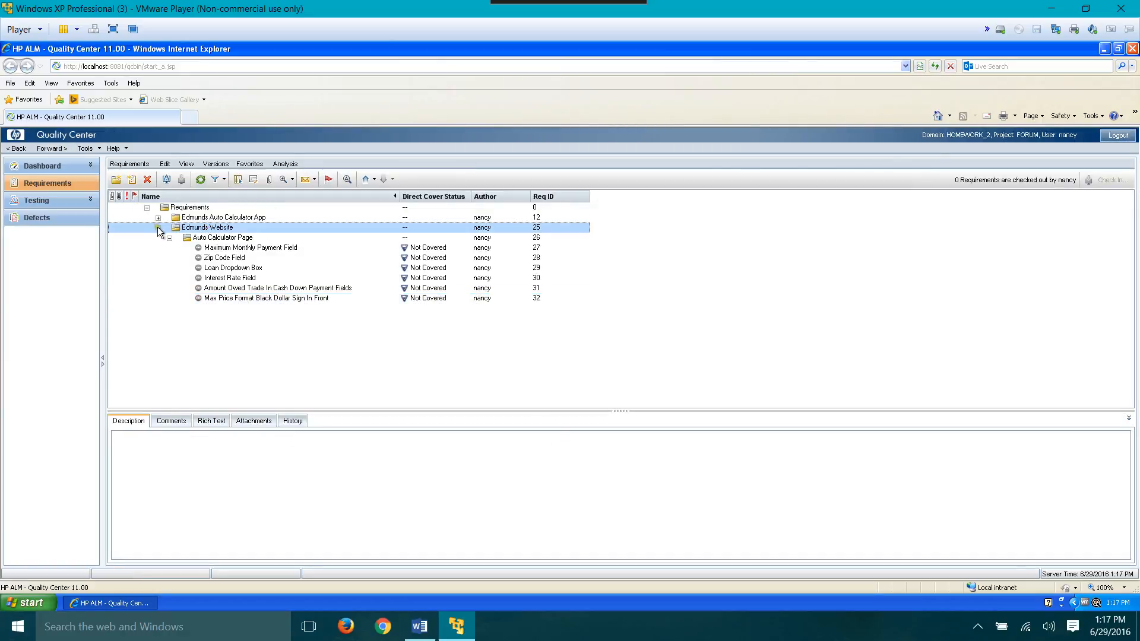
{"action": "left_click", "coordinate": [158, 228]}
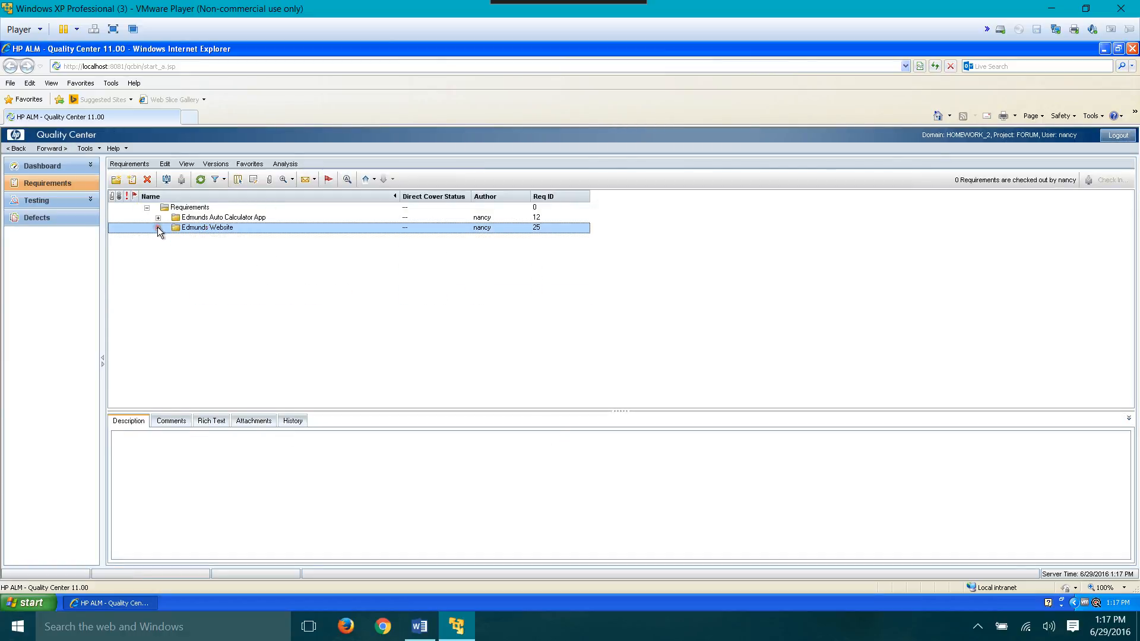
{"action": "left_click", "coordinate": [148, 179]}
{"action": "left_click", "coordinate": [555, 341]}
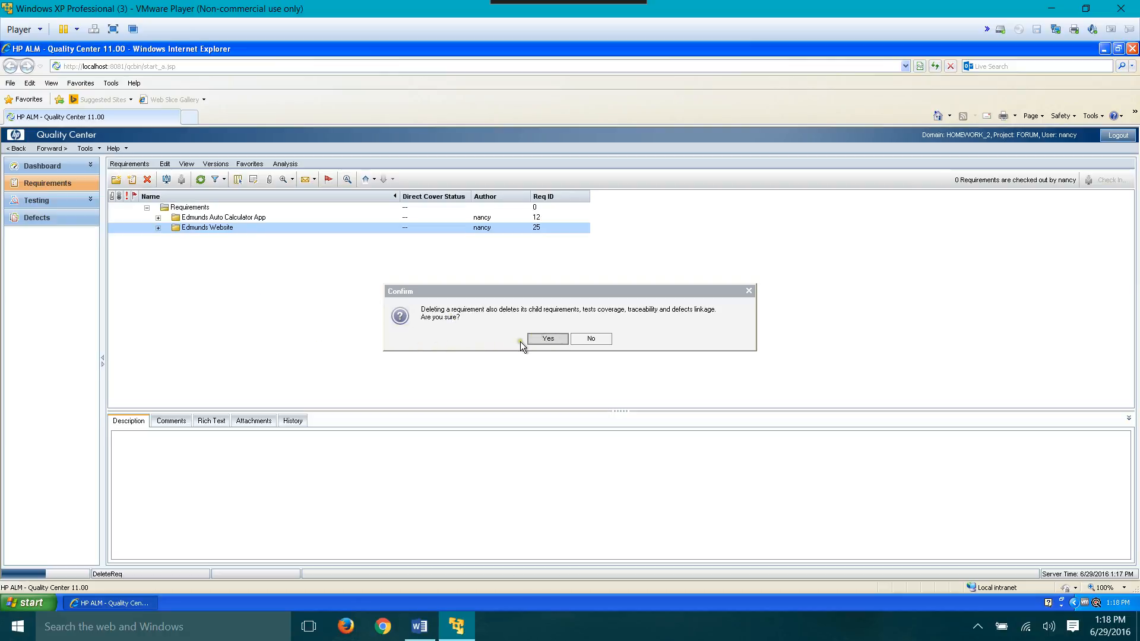
{"action": "left_click", "coordinate": [543, 340]}
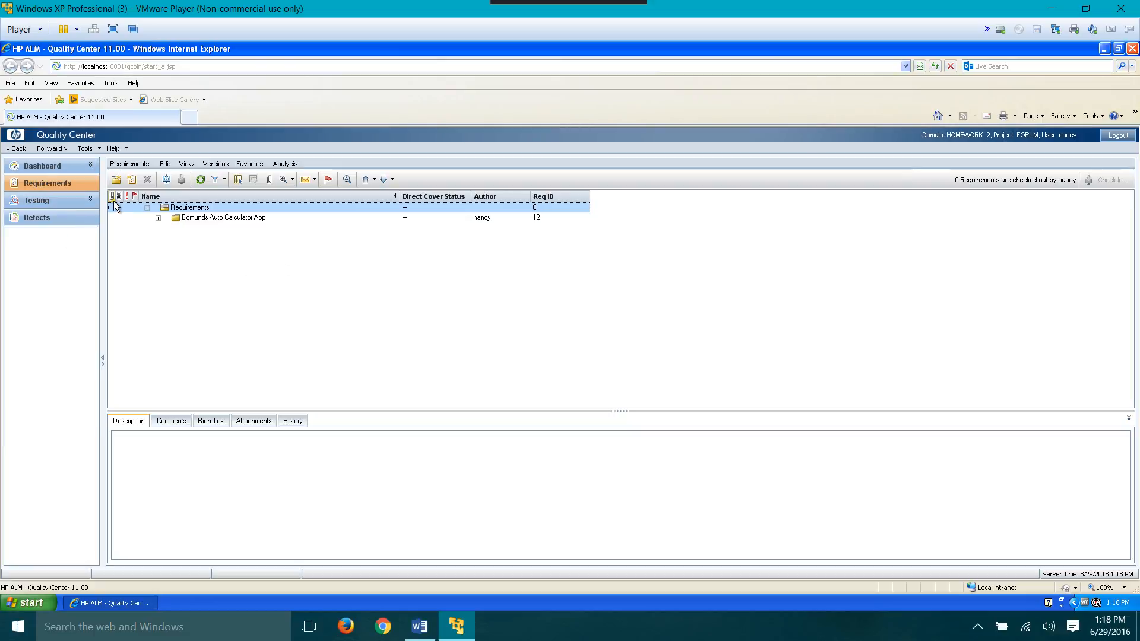
Step: Create a requirement folder named "Edmunds Auto Website" under the Requirements root
{"action": "left_click", "coordinate": [116, 181]}
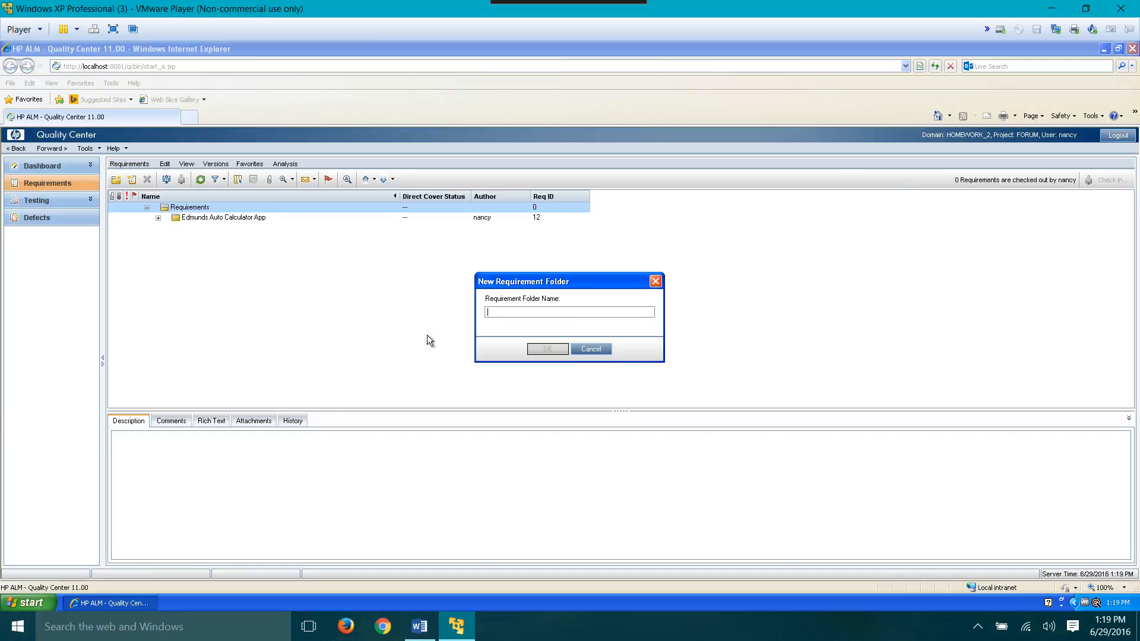
{"action": "type", "text": "Edmunds Auto Webs"}
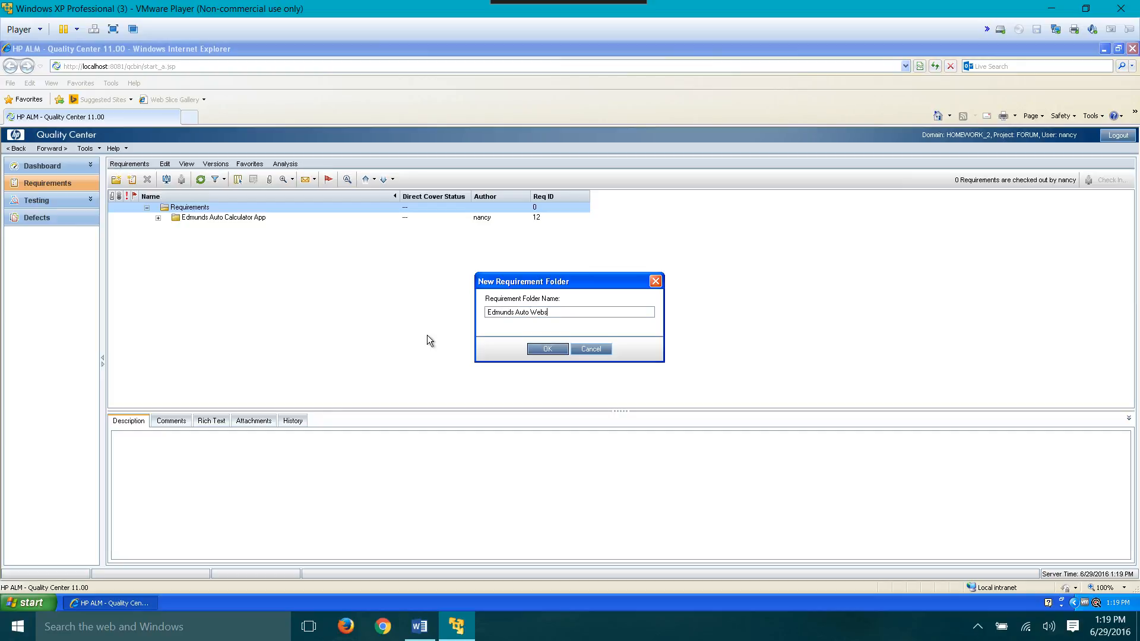
{"action": "type", "text": "ite"}
{"action": "left_click", "coordinate": [559, 349]}
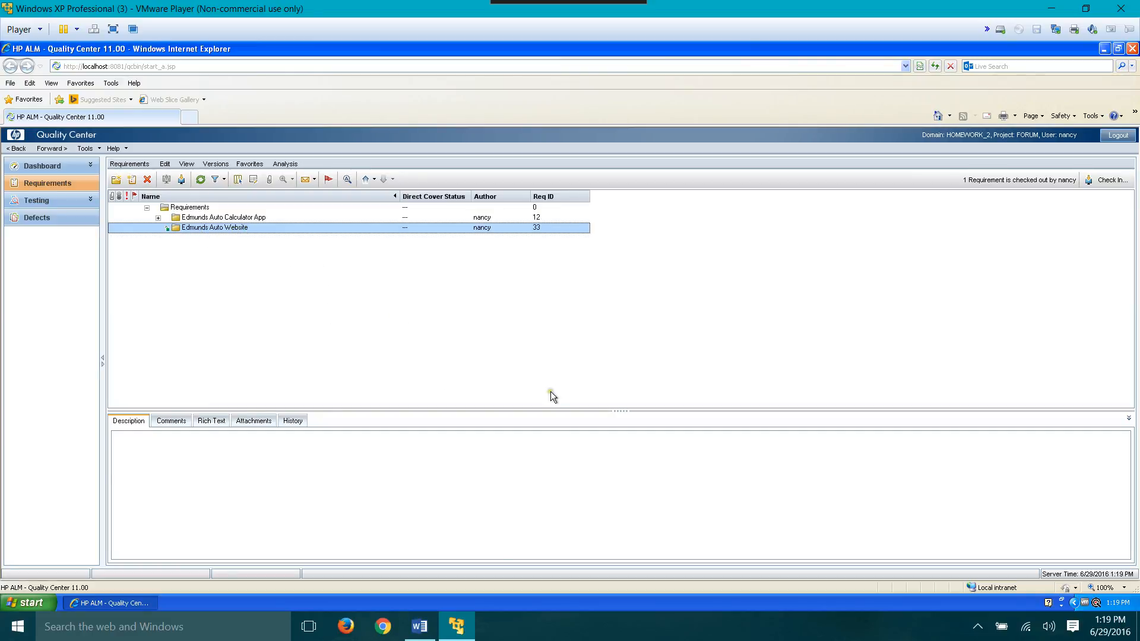
{"action": "left_click", "coordinate": [380, 631]}
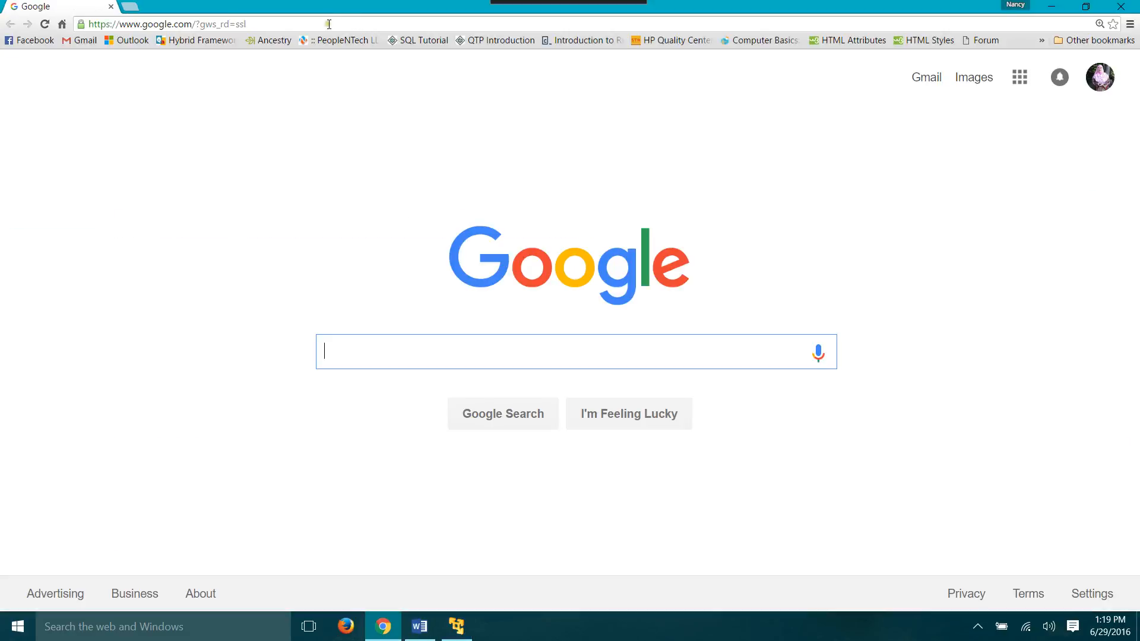
{"action": "left_click", "coordinate": [328, 24]}
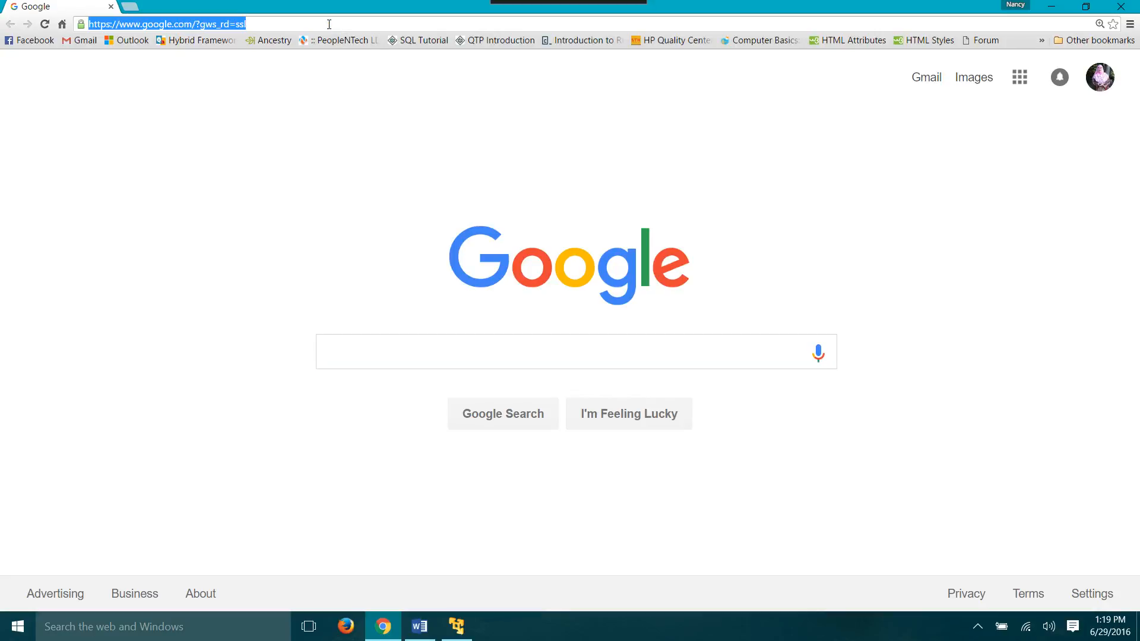
{"action": "type", "text": "ed"}
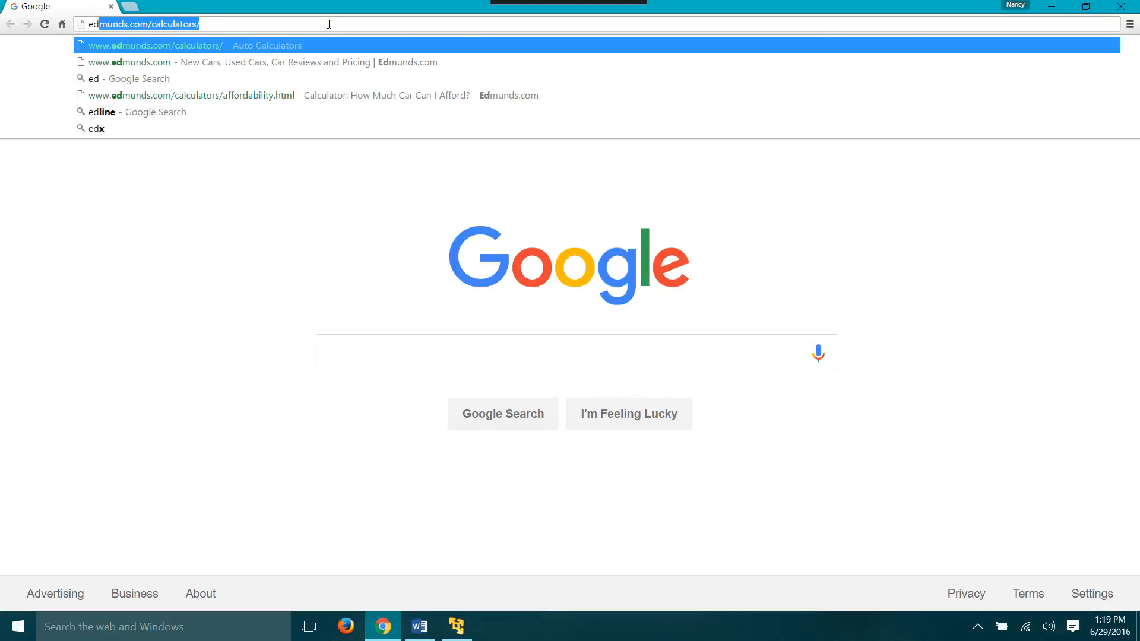
{"action": "key", "text": "Return"}
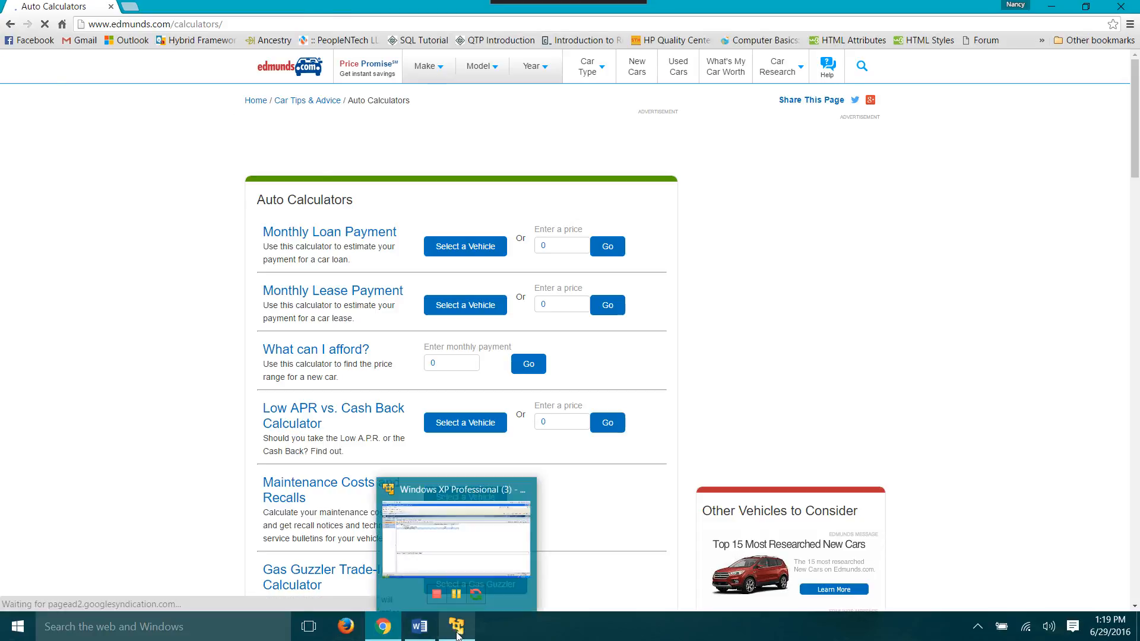
Step: Back in Quality Center in the virtual machine, create a subfolder named "Auto Price Calculators Page" inside Edmunds Auto Website
{"action": "left_click", "coordinate": [457, 633]}
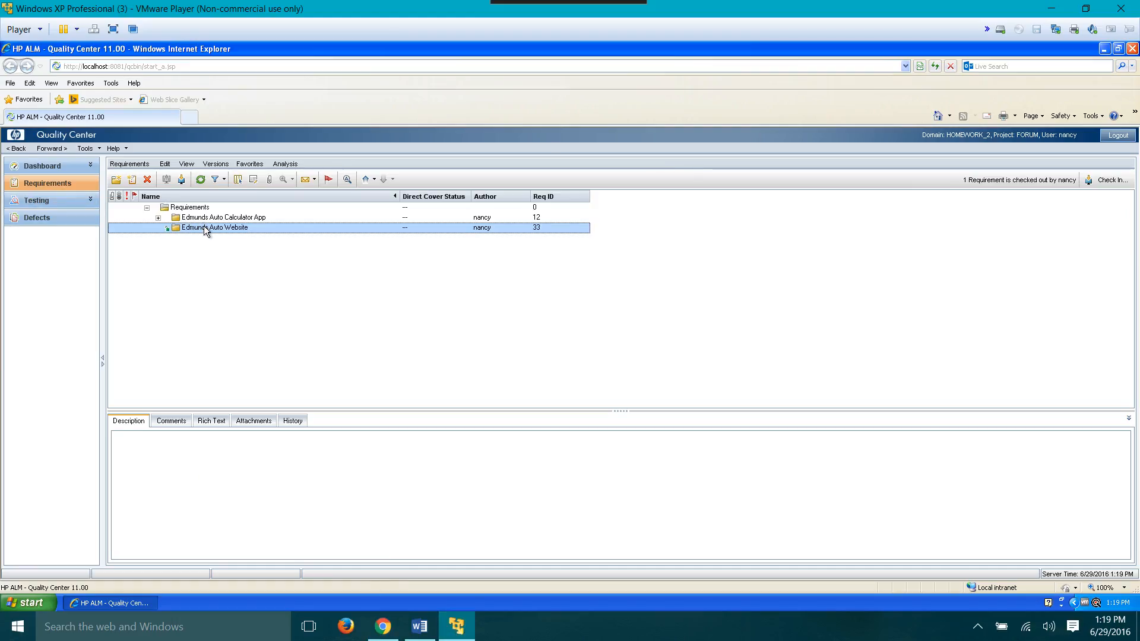
{"action": "left_click", "coordinate": [116, 180]}
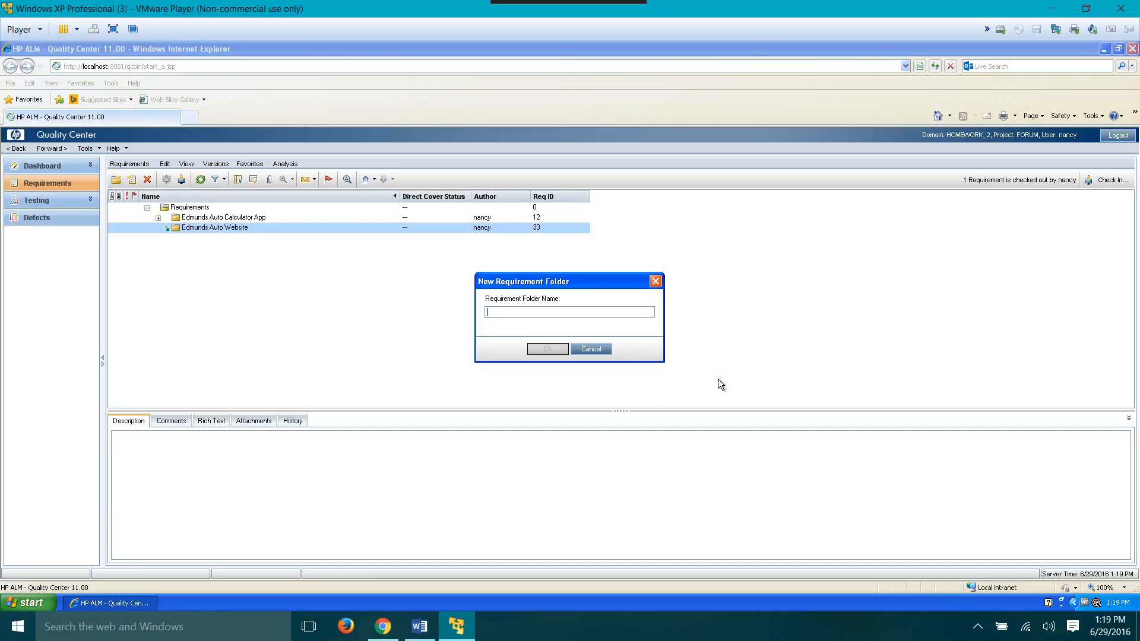
{"action": "type", "text": "Auto Price Calculators"}
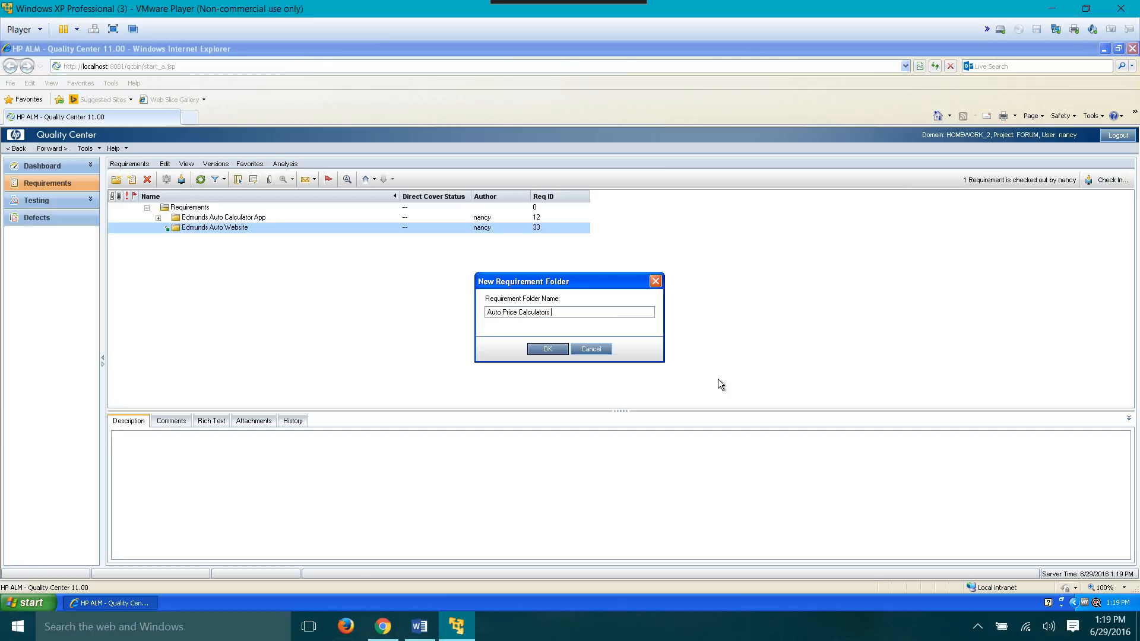
{"action": "type", "text": " Page"}
{"action": "left_click", "coordinate": [538, 350]}
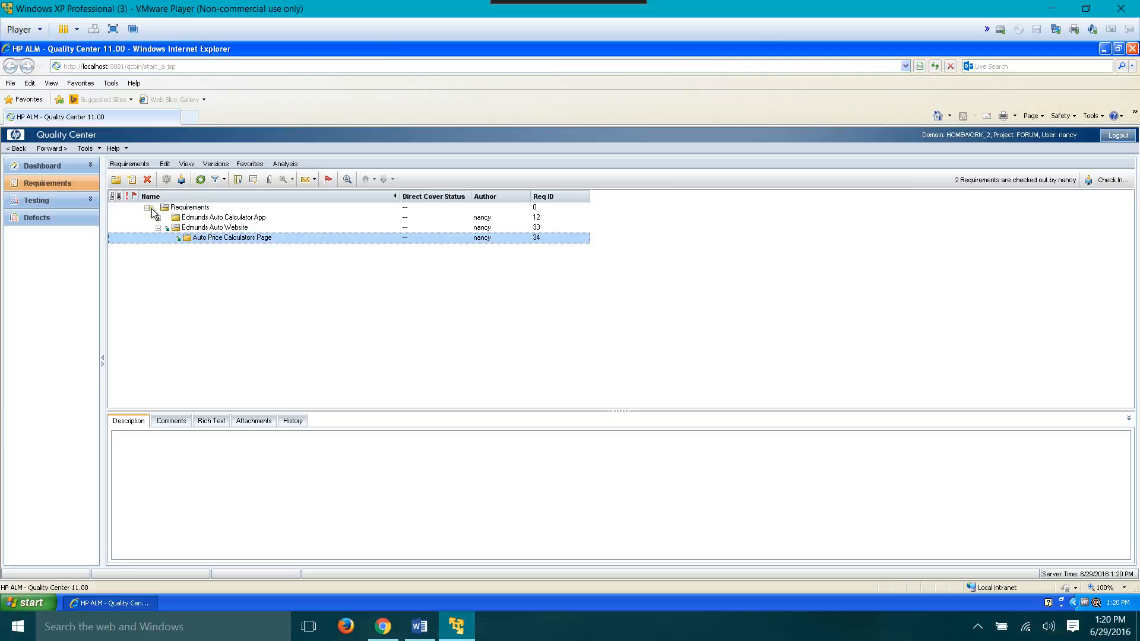
Step: Switch to the Word homework instructions to review the "What Can I Afford Calculator" field constraints, and return to Quality Center
{"action": "left_click", "coordinate": [222, 228]}
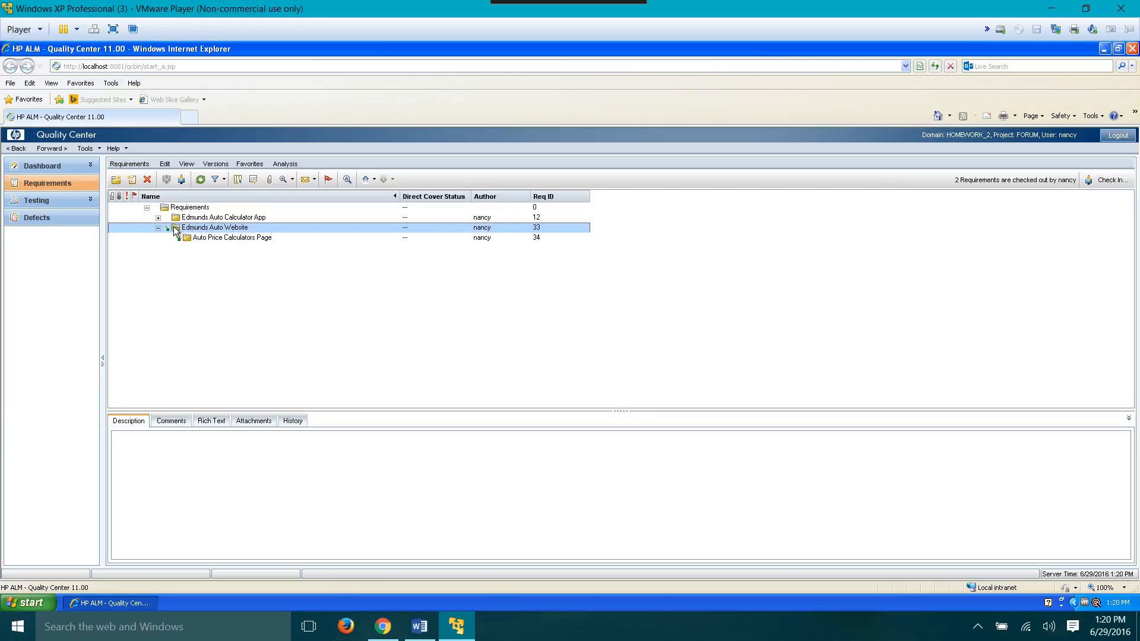
{"action": "left_click", "coordinate": [205, 238]}
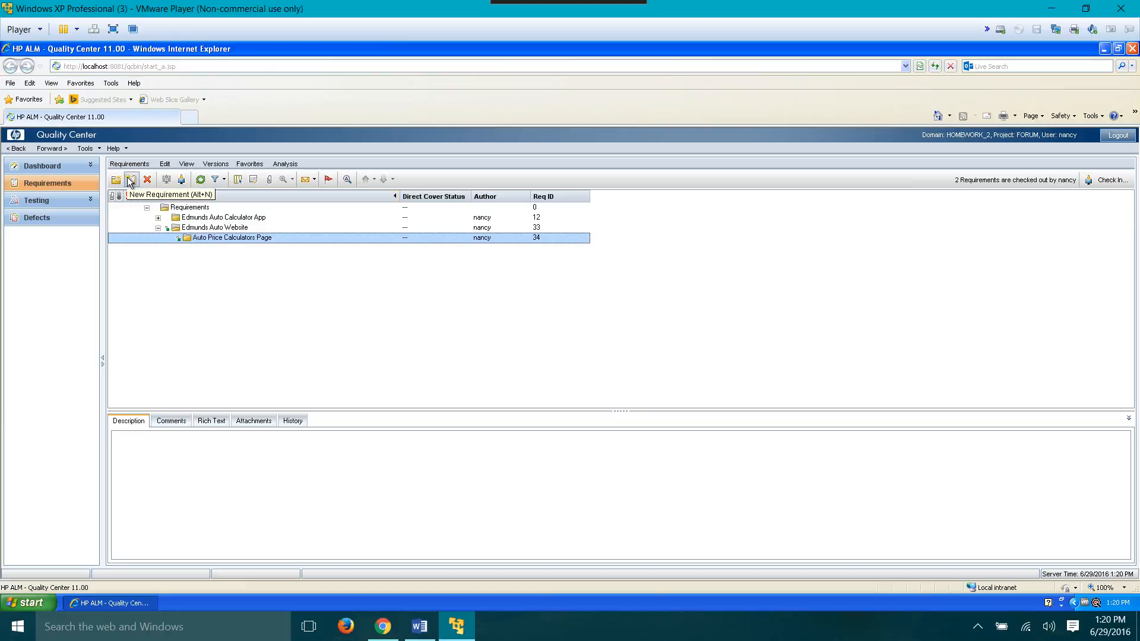
{"action": "left_click", "coordinate": [419, 626]}
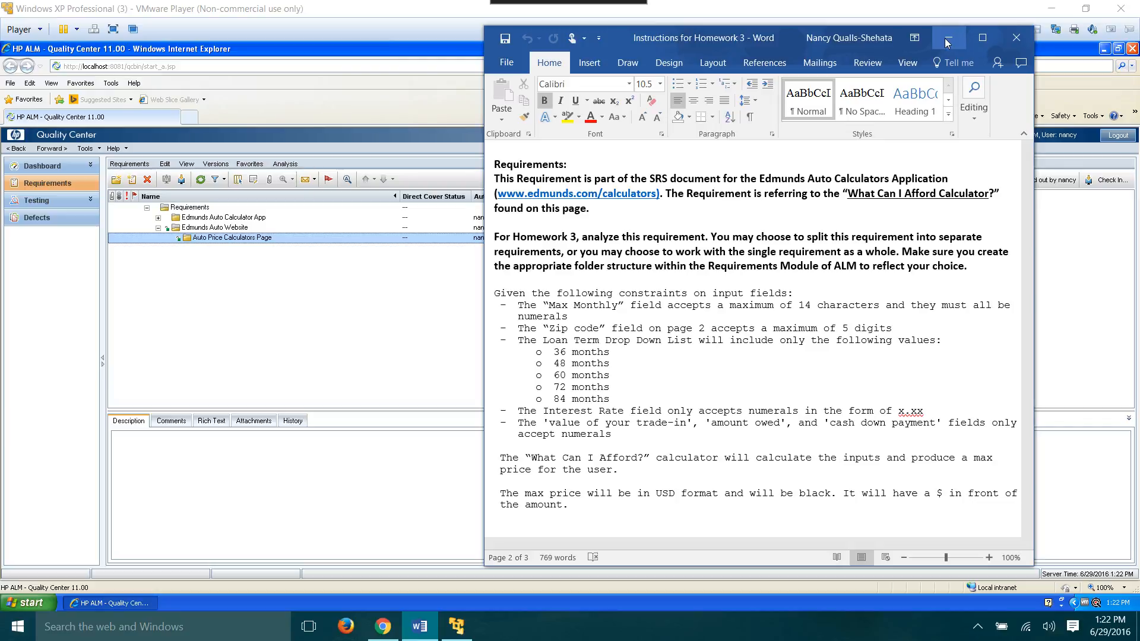
{"action": "left_click", "coordinate": [947, 42]}
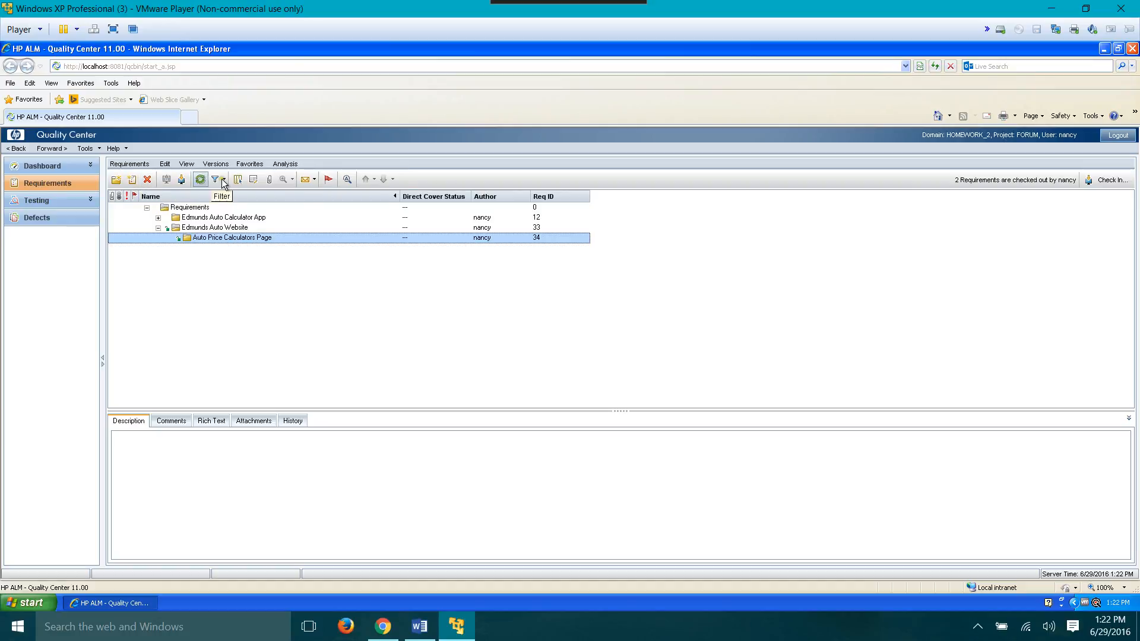
Step: Add a "Maximum Monthly Field" requirement under Auto Price Calculators Page, described as "This set of tests will be concerned with the maximum monthly payment field."
{"action": "left_click", "coordinate": [128, 181]}
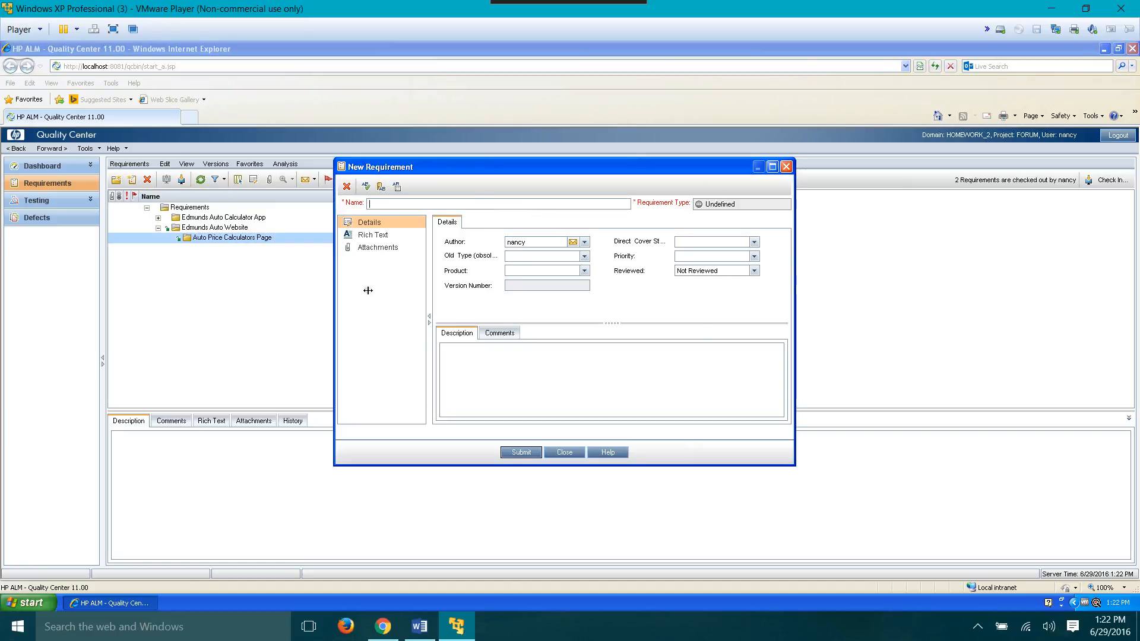
{"action": "left_click", "coordinate": [419, 626]}
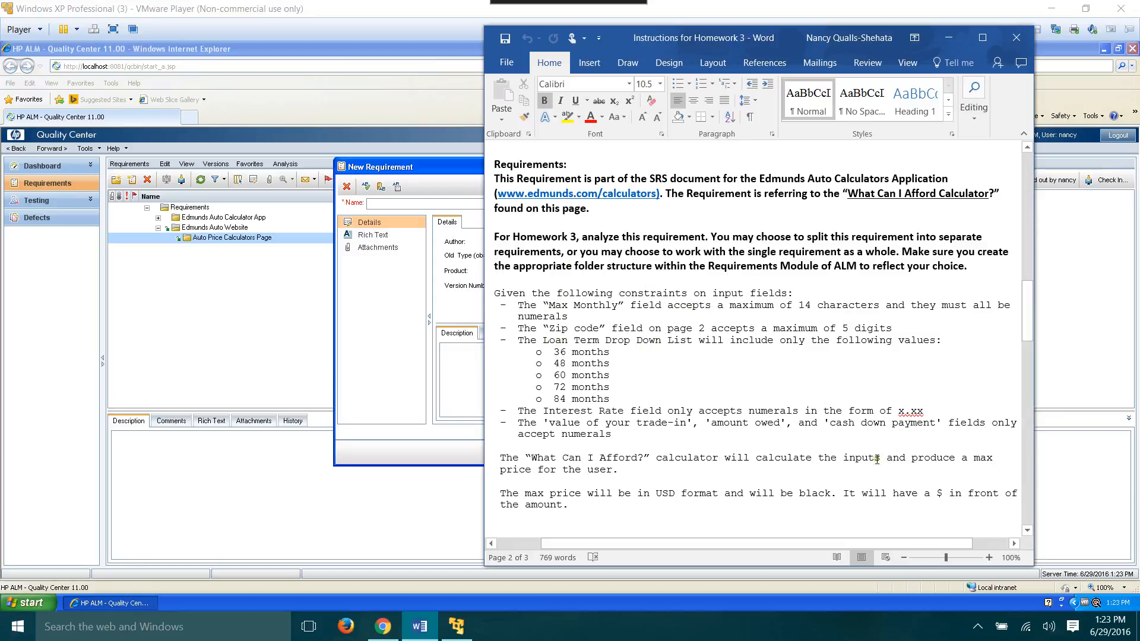
{"action": "left_click", "coordinate": [449, 635]}
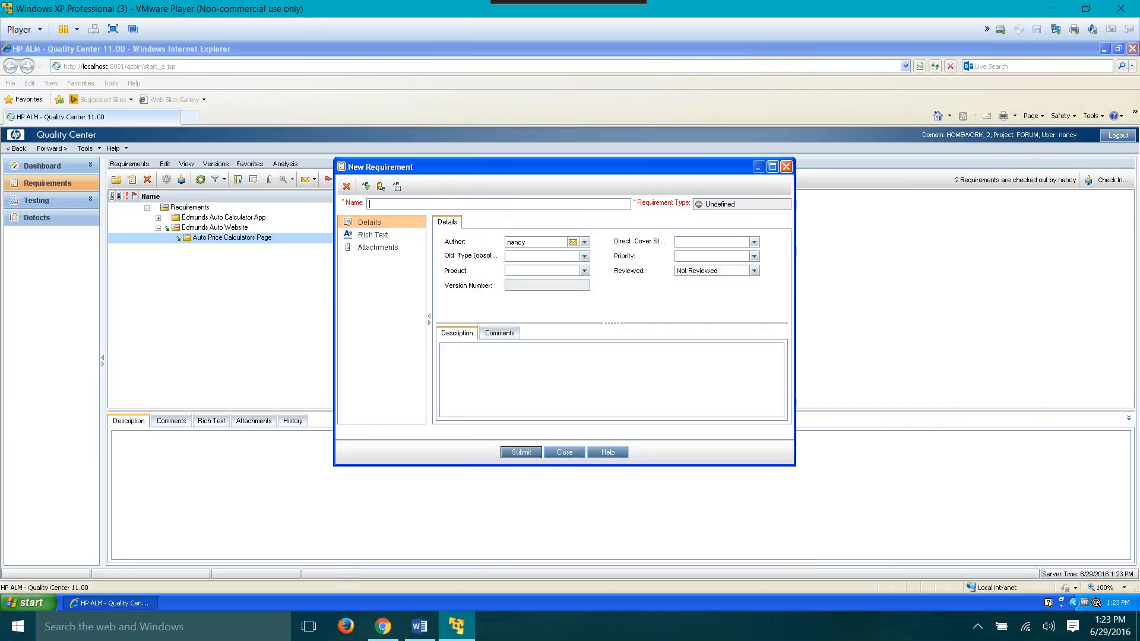
{"action": "type", "text": "Maximum Monhtlyly Fie"}
{"action": "left_click", "coordinate": [498, 383]}
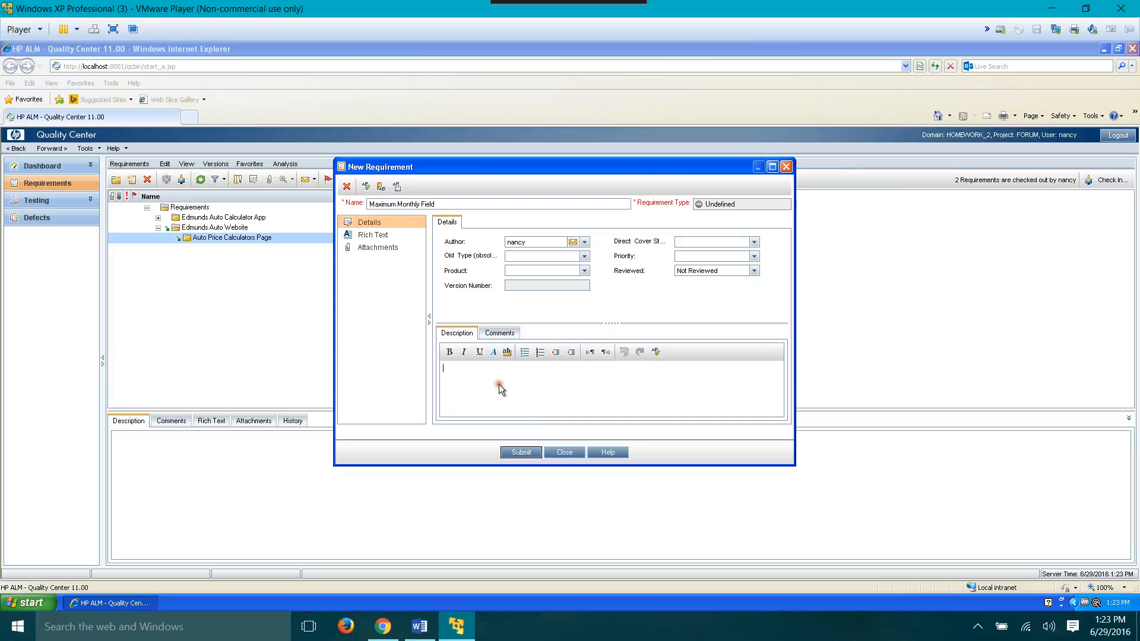
{"action": "type", "text": "This set of tests will be concerned with the maximum  monthly payment field."}
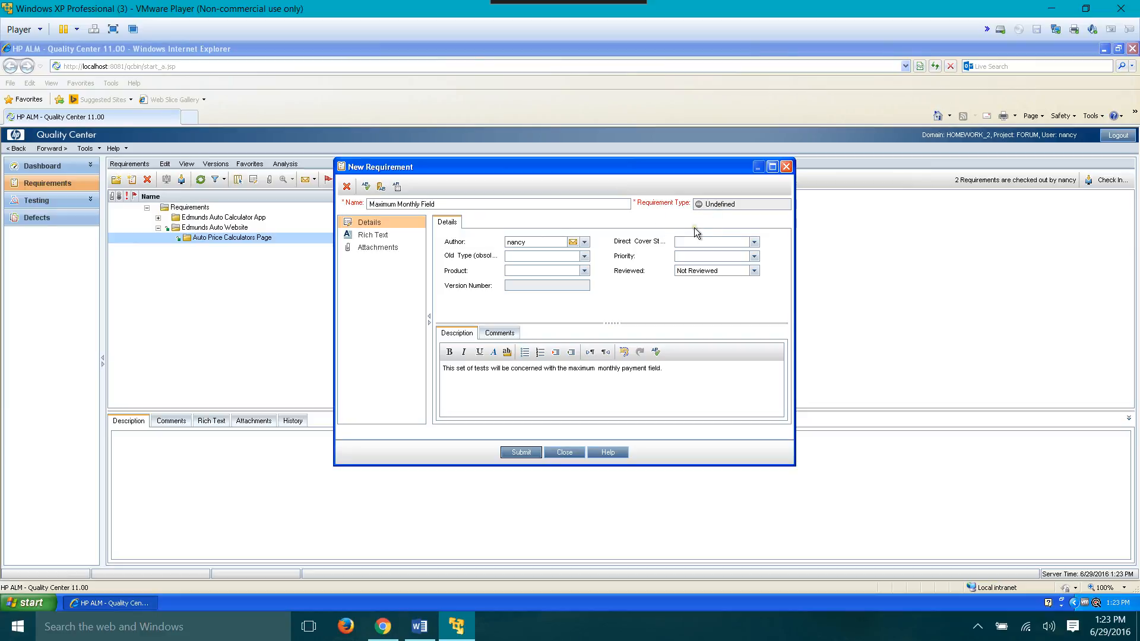
{"action": "left_click", "coordinate": [754, 256]}
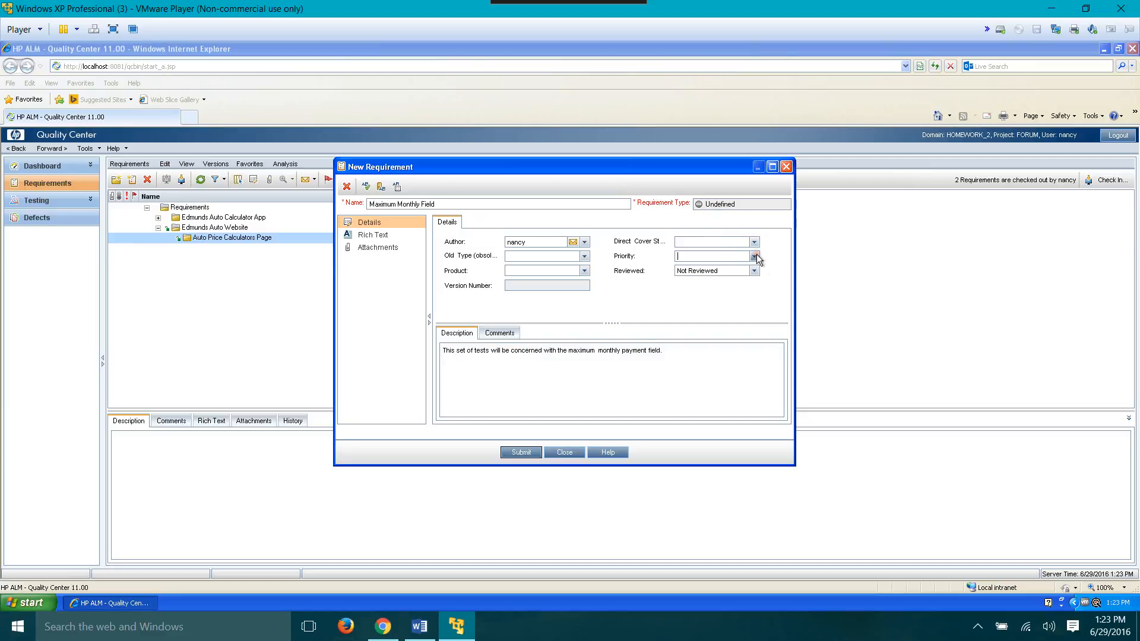
{"action": "left_click", "coordinate": [756, 256]}
{"action": "left_click", "coordinate": [519, 453]}
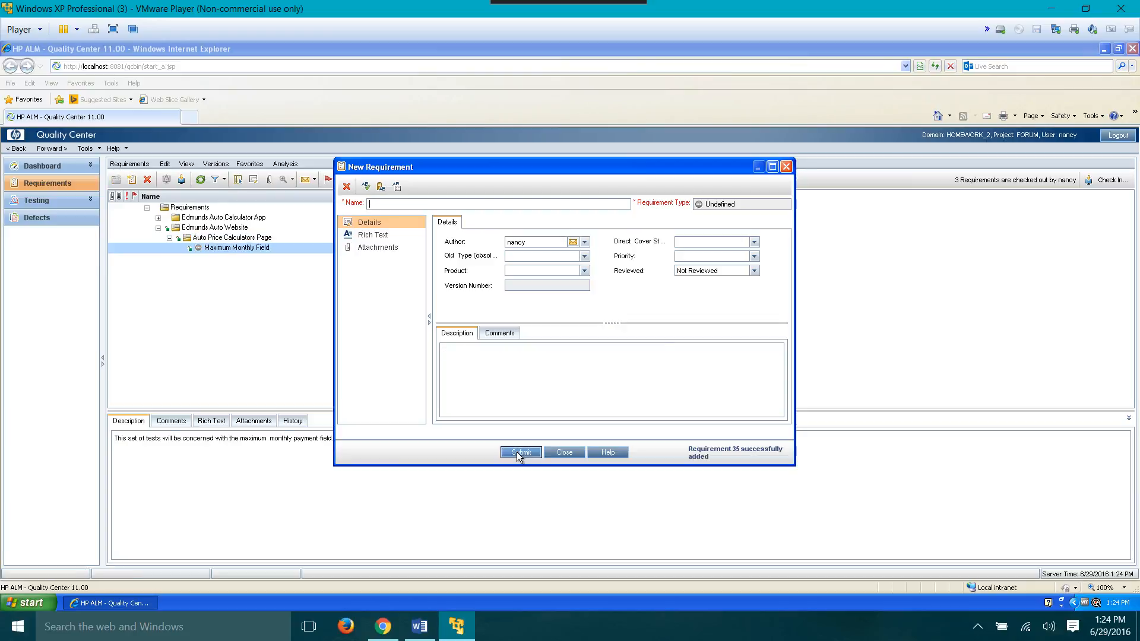
{"action": "left_click", "coordinate": [562, 452]}
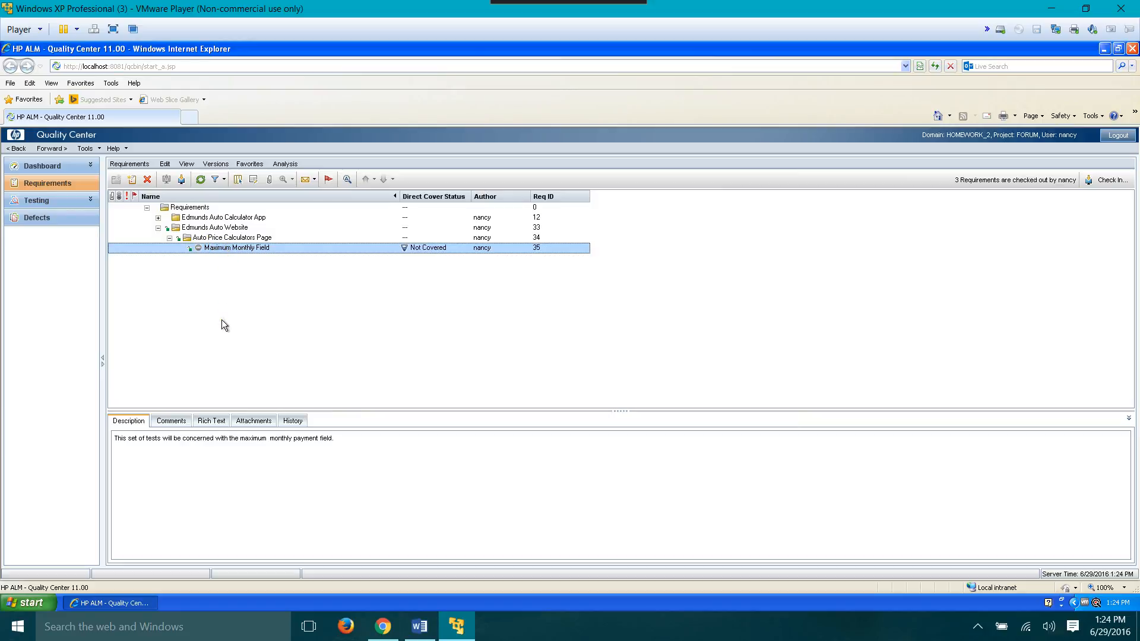
Step: Add a "Zip Code Field" requirement under Auto Price Calculators Page with the description "This set of tests is concerned with the Zip code field"
{"action": "left_click", "coordinate": [225, 239]}
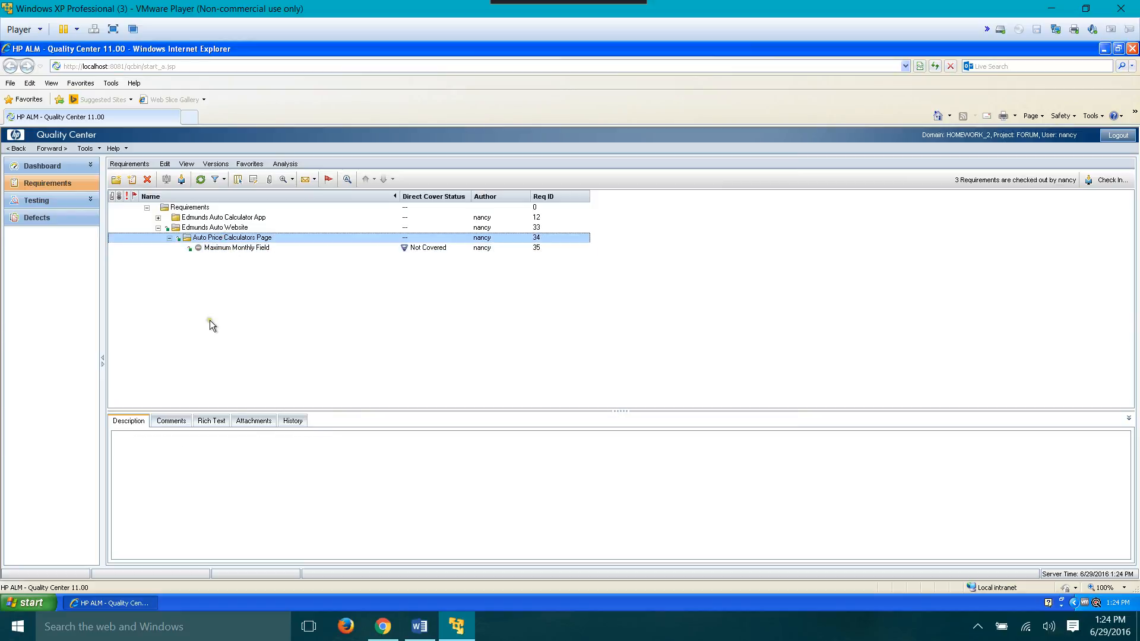
{"action": "left_click", "coordinate": [240, 248]}
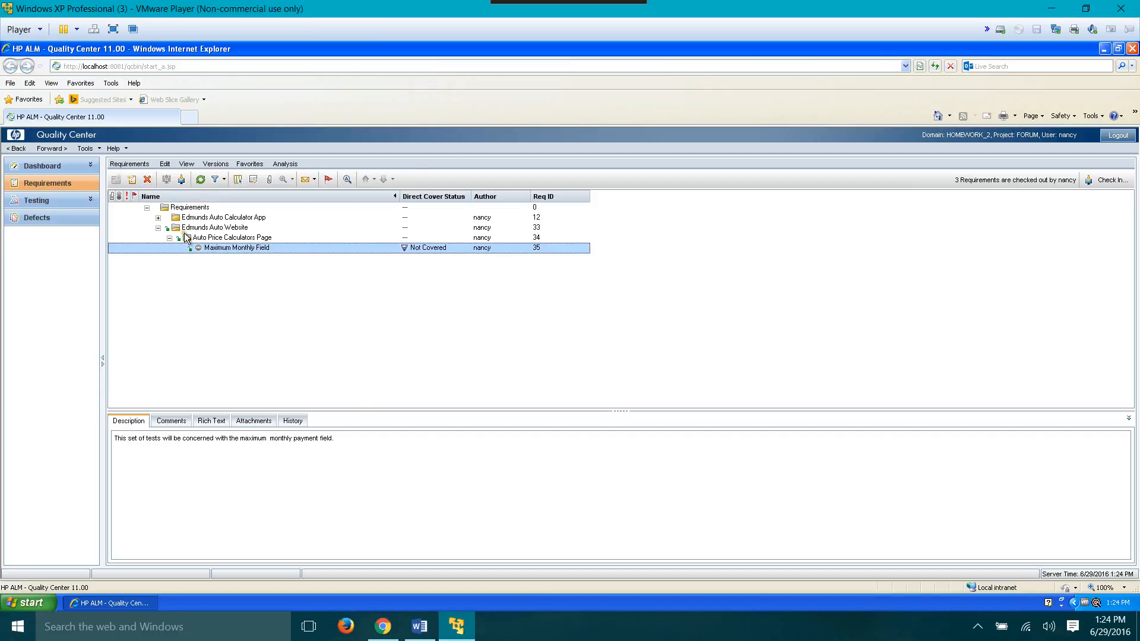
{"action": "left_click", "coordinate": [211, 237]}
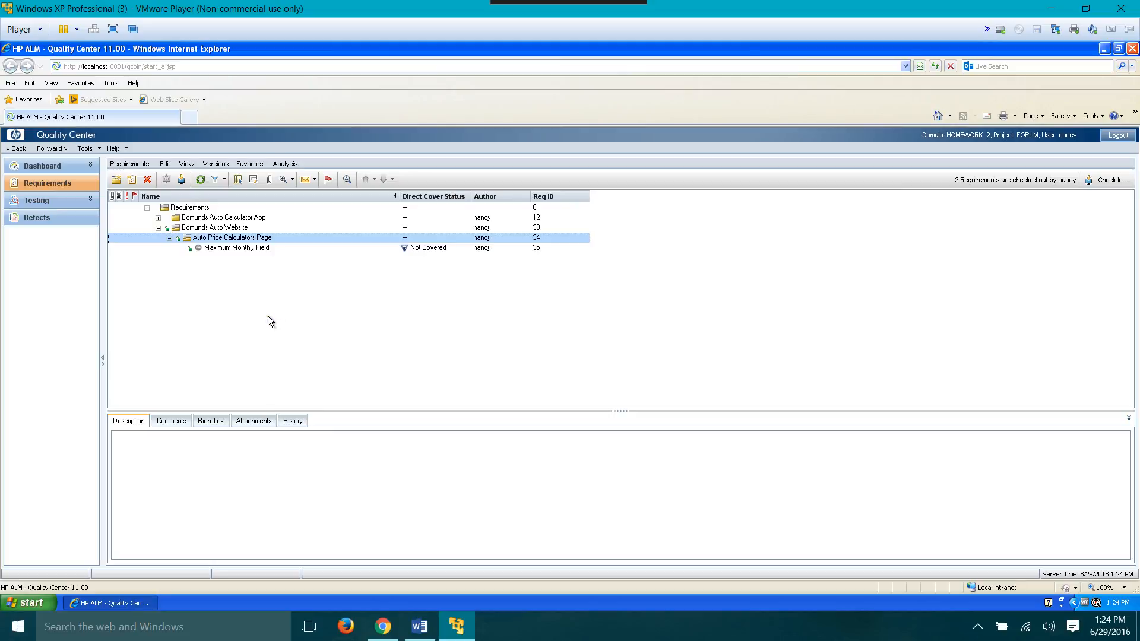
{"action": "left_click", "coordinate": [132, 179]}
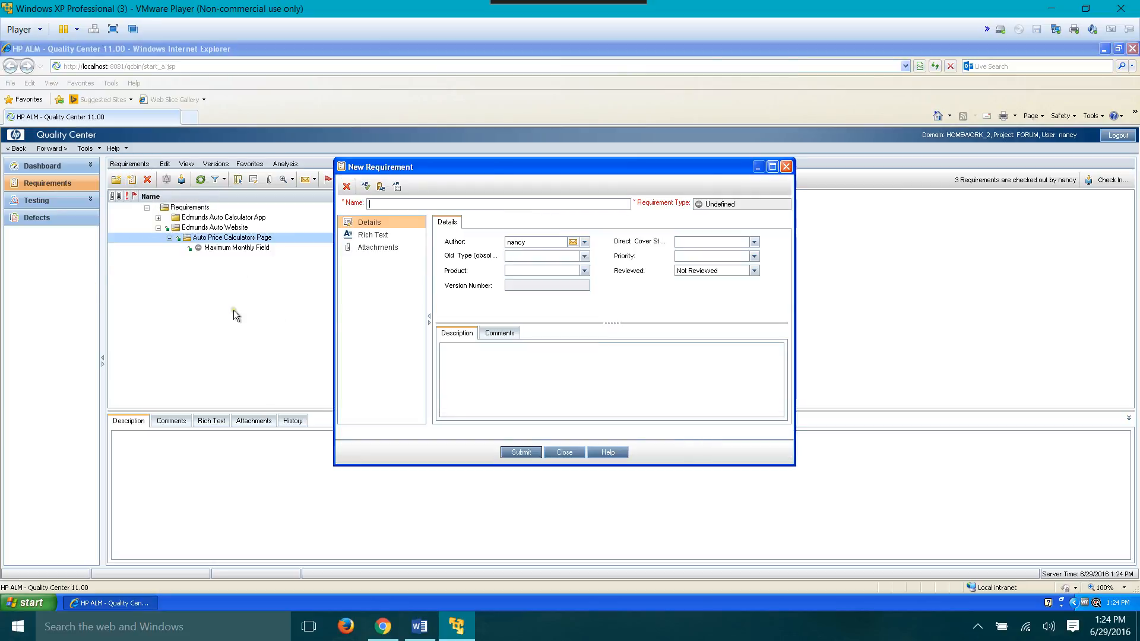
{"action": "left_click", "coordinate": [419, 626]}
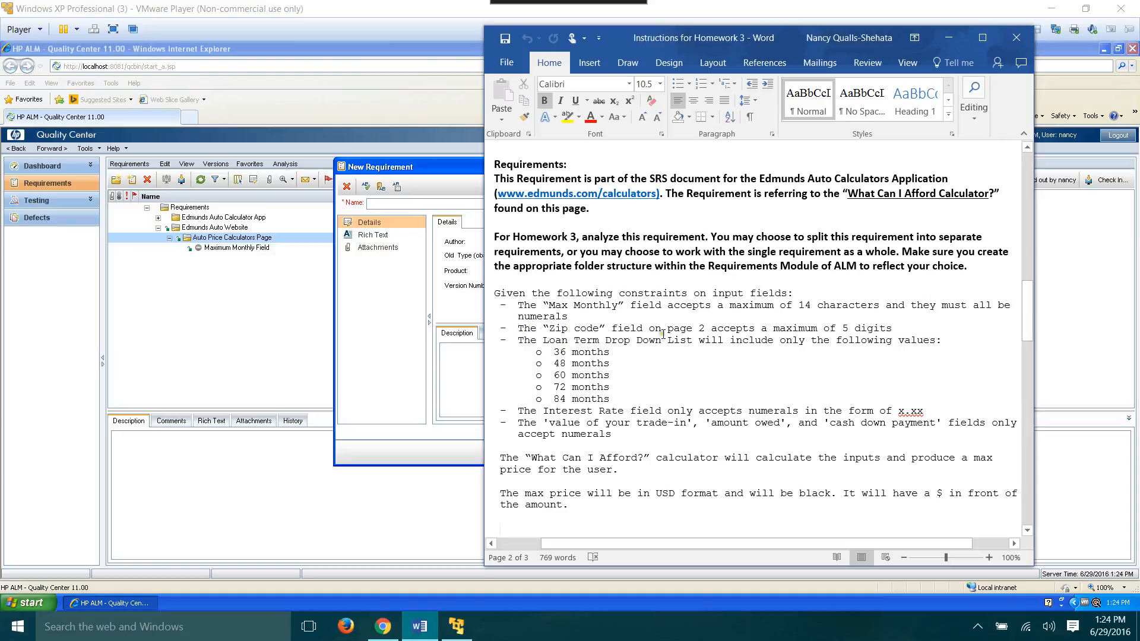
{"action": "left_click", "coordinate": [457, 628]}
{"action": "type", "text": "Zip"}
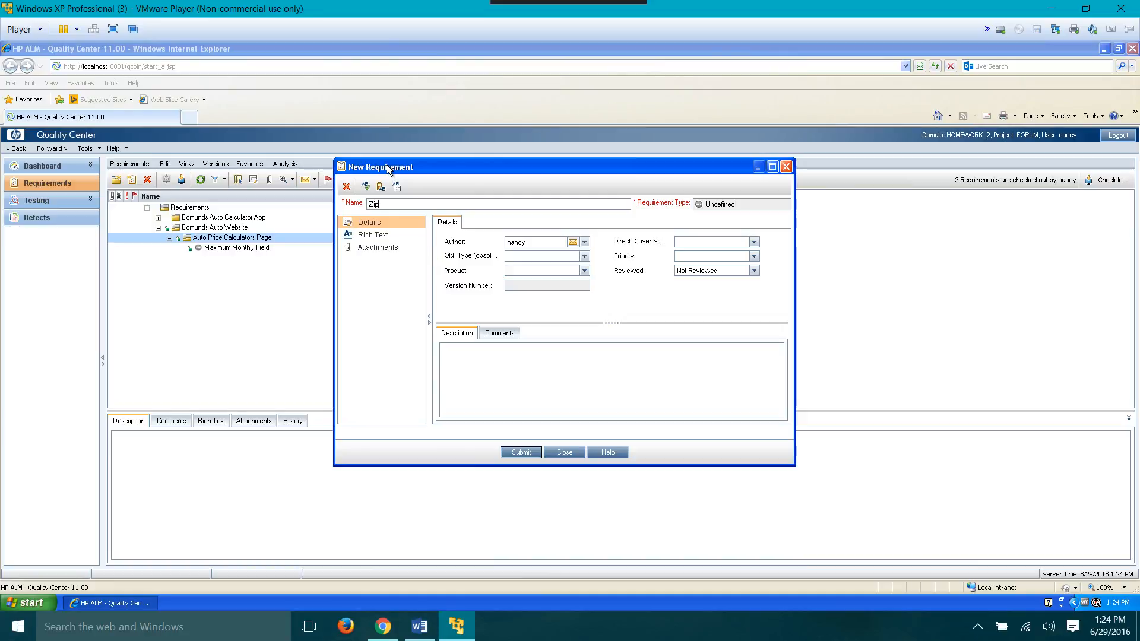
{"action": "type", "text": " Code Field"}
{"action": "left_click", "coordinate": [468, 372]}
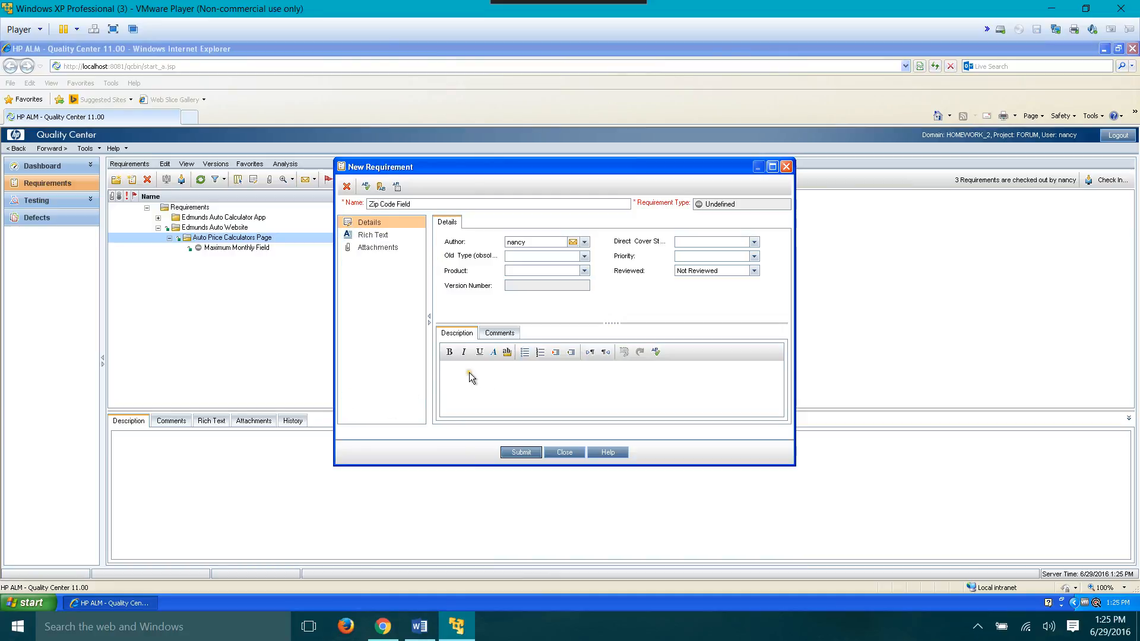
{"action": "type", "text": "This set of tests is concerned with"}
{"action": "type", "text": "the Zip code field"}
{"action": "left_click", "coordinate": [521, 452]}
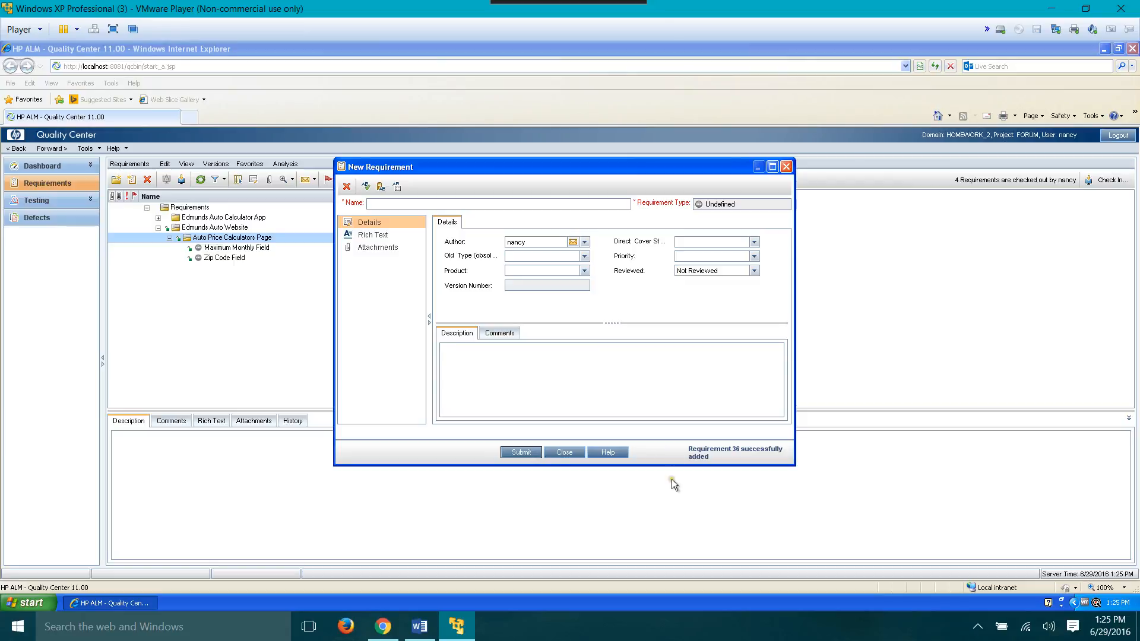
Step: Add a "Loan Term Drop Down List" requirement to the same folder, describing its set of tests for the loan term drop down list
{"action": "left_click", "coordinate": [395, 205]}
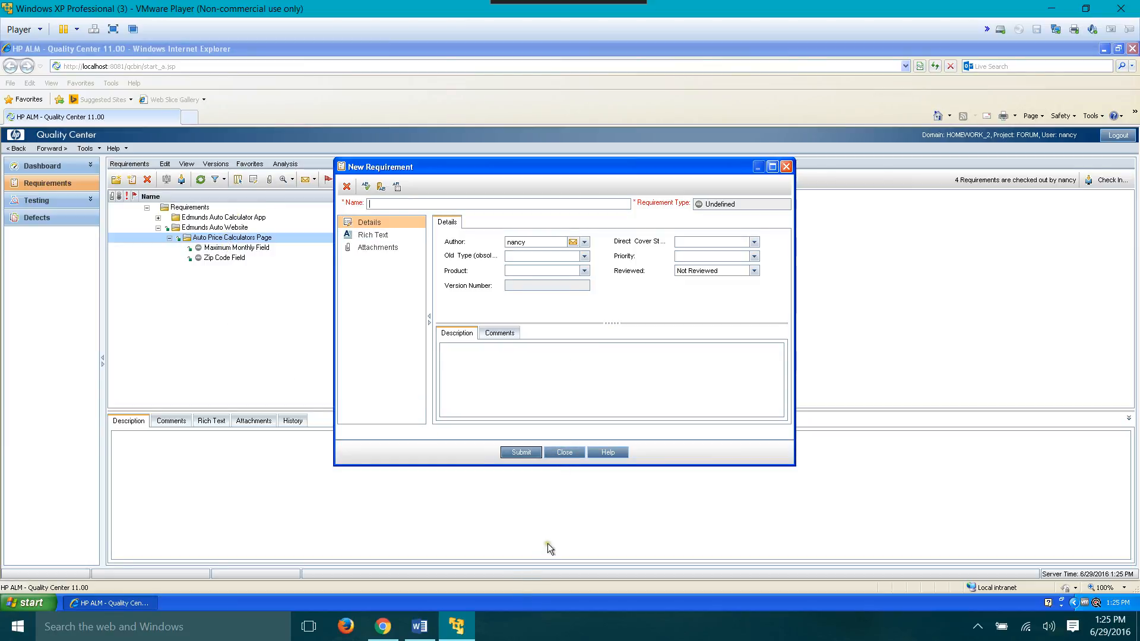
{"action": "left_click", "coordinate": [419, 627]}
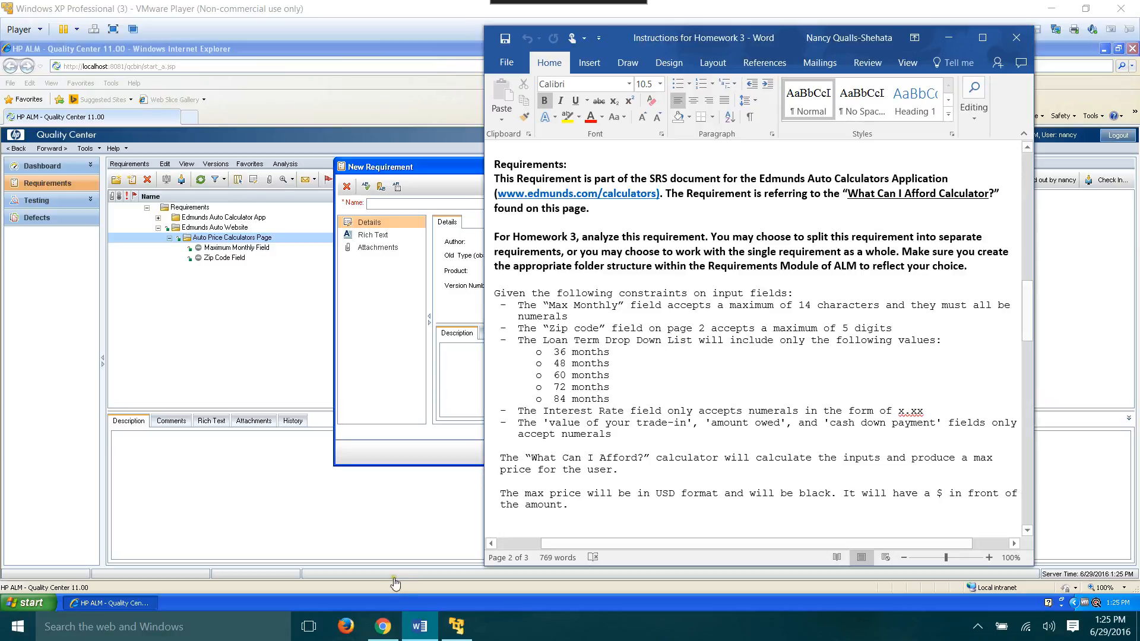
{"action": "left_click", "coordinate": [456, 626]}
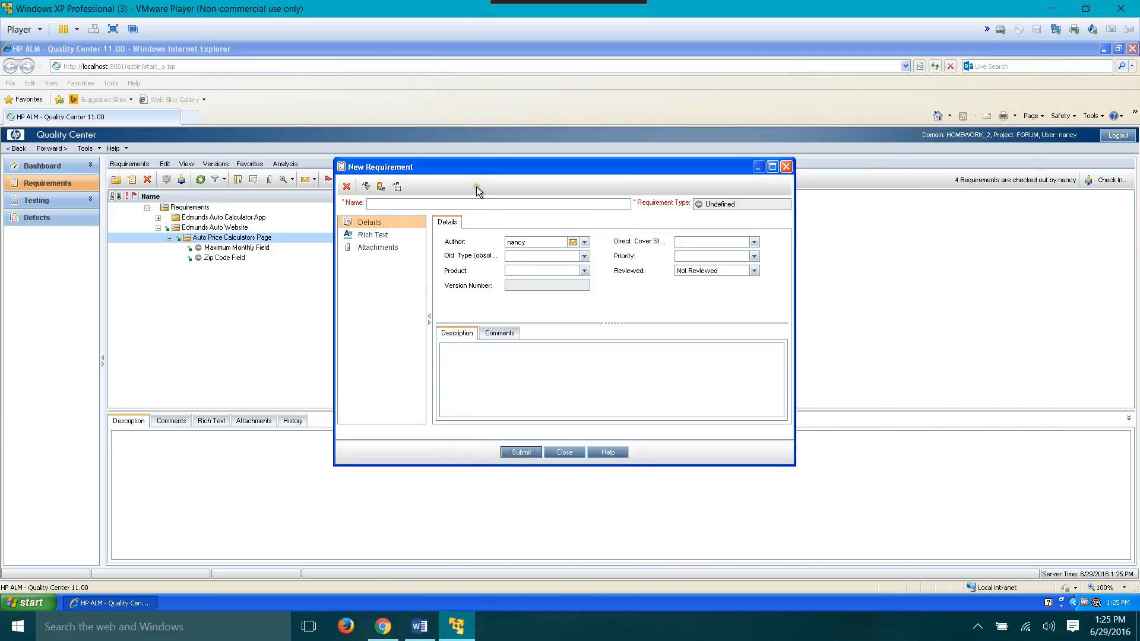
{"action": "type", "text": "Loan Term Drop  Down List"}
{"action": "left_click", "coordinate": [515, 394]}
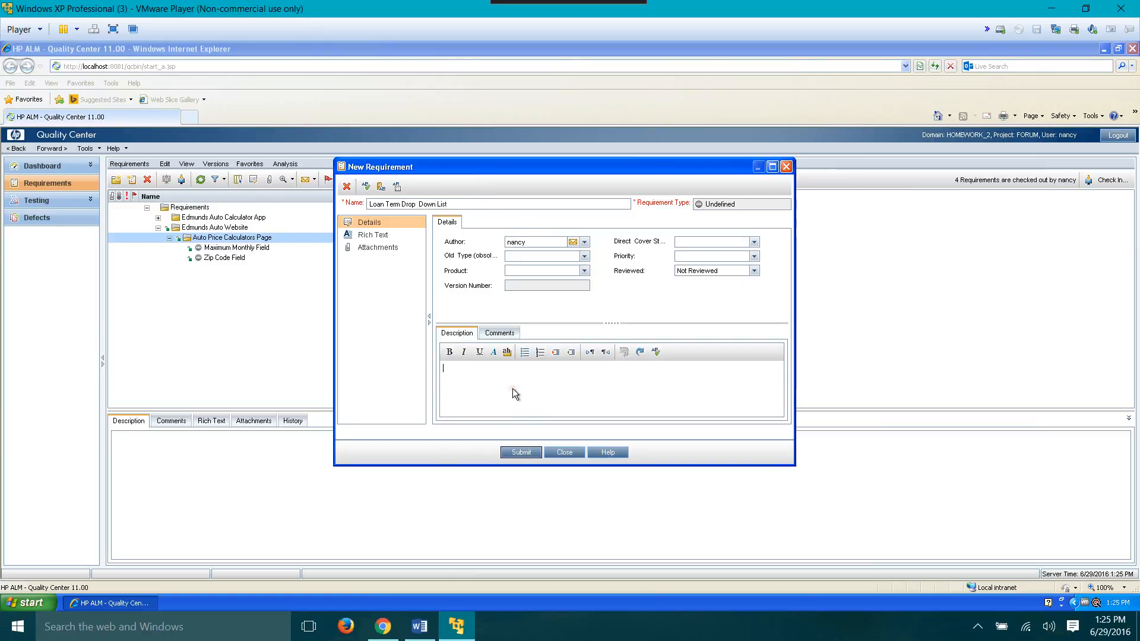
{"action": "type", "text": "This set of"}
{"action": "type", "text": "e loan term drop down list."}
{"action": "left_click", "coordinate": [530, 454]}
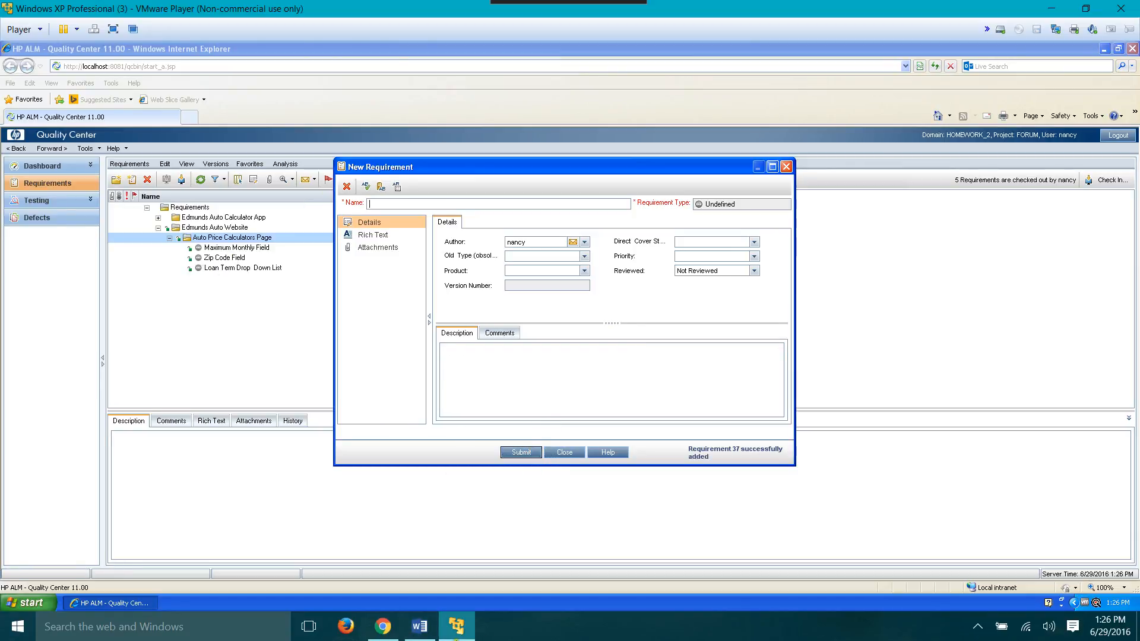
Step: Add an "Interest Rate Field" requirement to the same folder, described as "This set of tests is concerned with the interest rate field."
{"action": "mouse_move", "coordinate": [460, 635]}
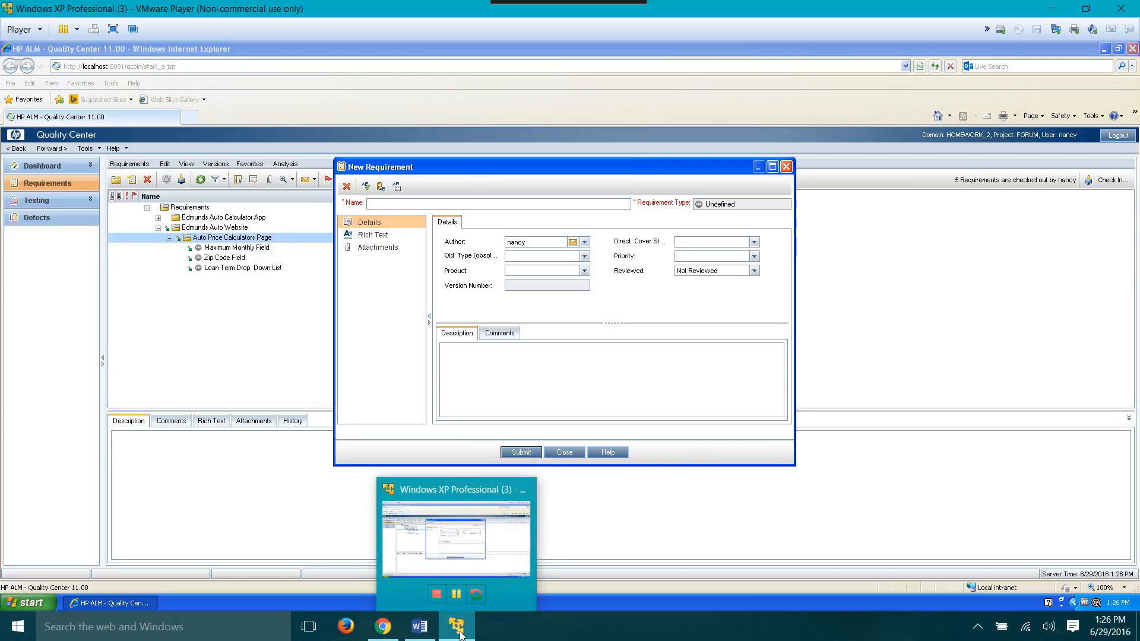
{"action": "left_click", "coordinate": [419, 626]}
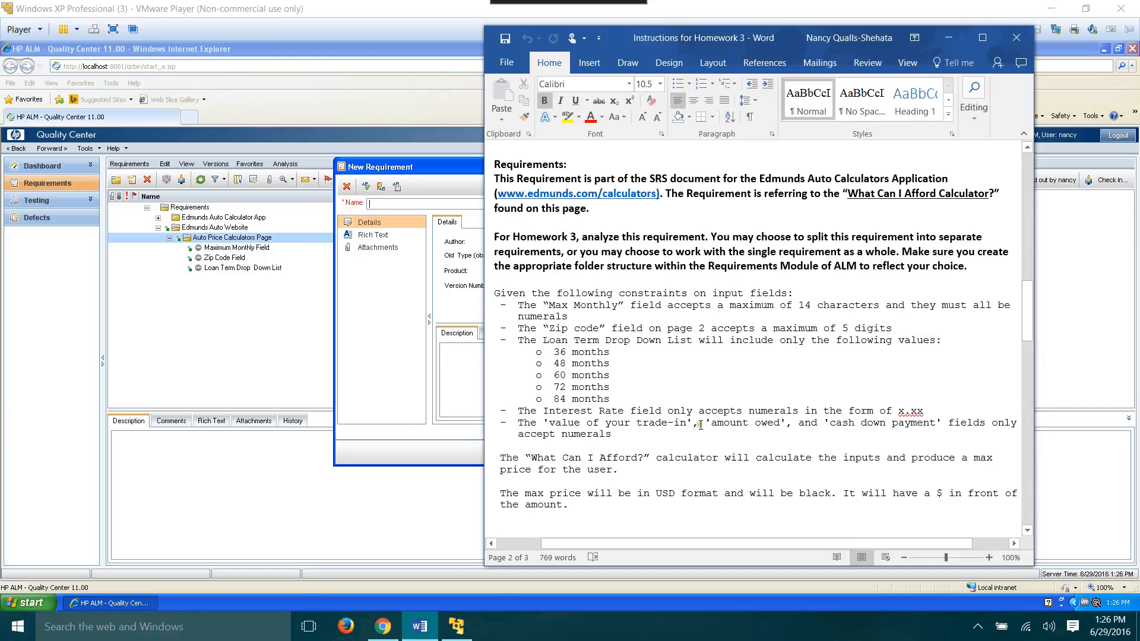
{"action": "scroll", "coordinate": [699, 426], "scroll_direction": "down", "scroll_amount": 1}
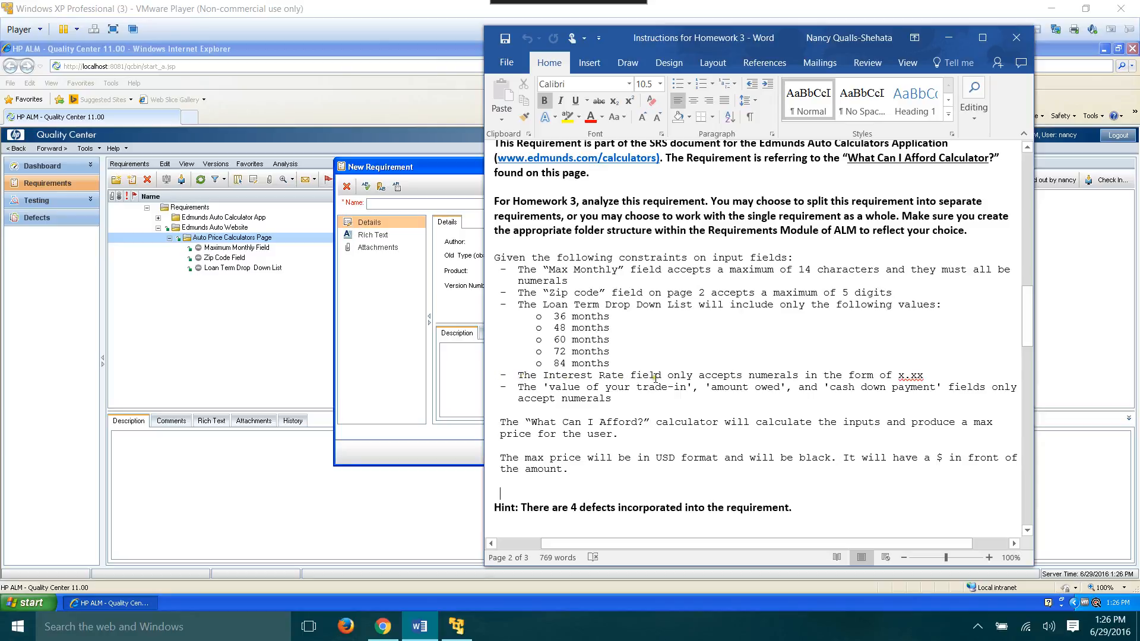
{"action": "left_click", "coordinate": [379, 371]}
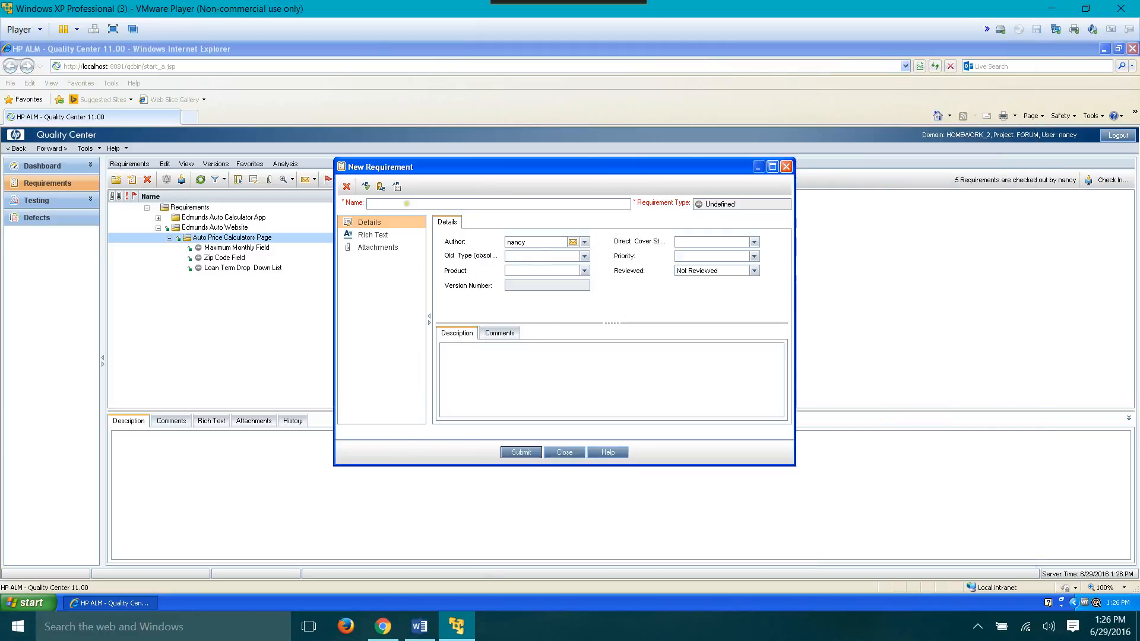
{"action": "left_click", "coordinate": [406, 204]}
{"action": "type", "text": "Interest Rate Field"}
{"action": "left_click", "coordinate": [485, 370]}
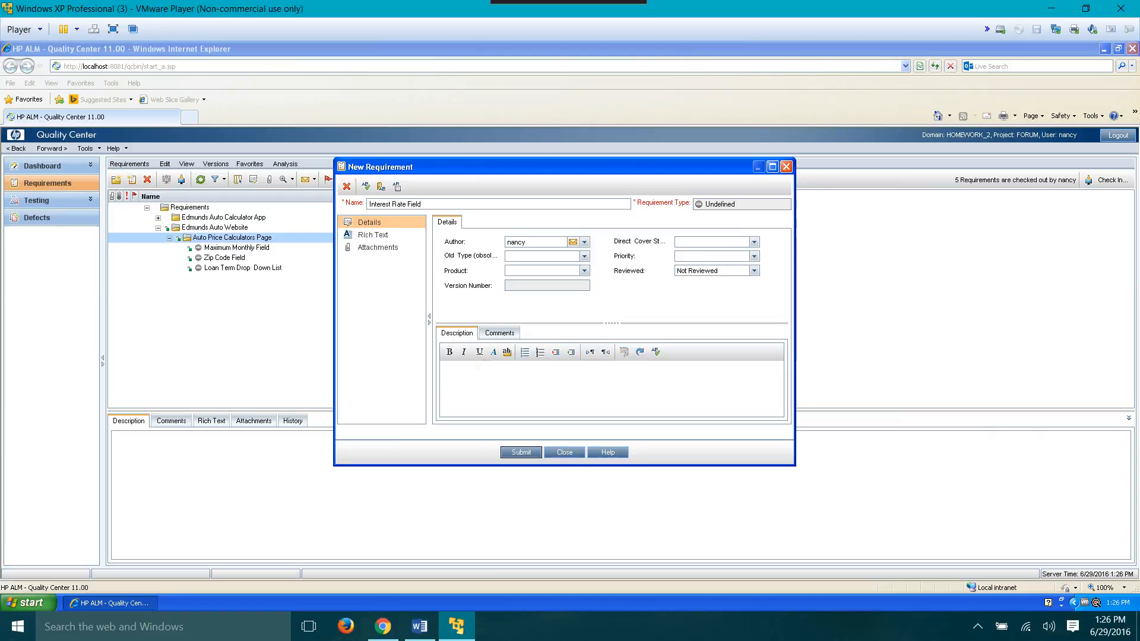
{"action": "type", "text": "This set of tests is concerned with the interest rate field."}
{"action": "left_click", "coordinate": [511, 451]}
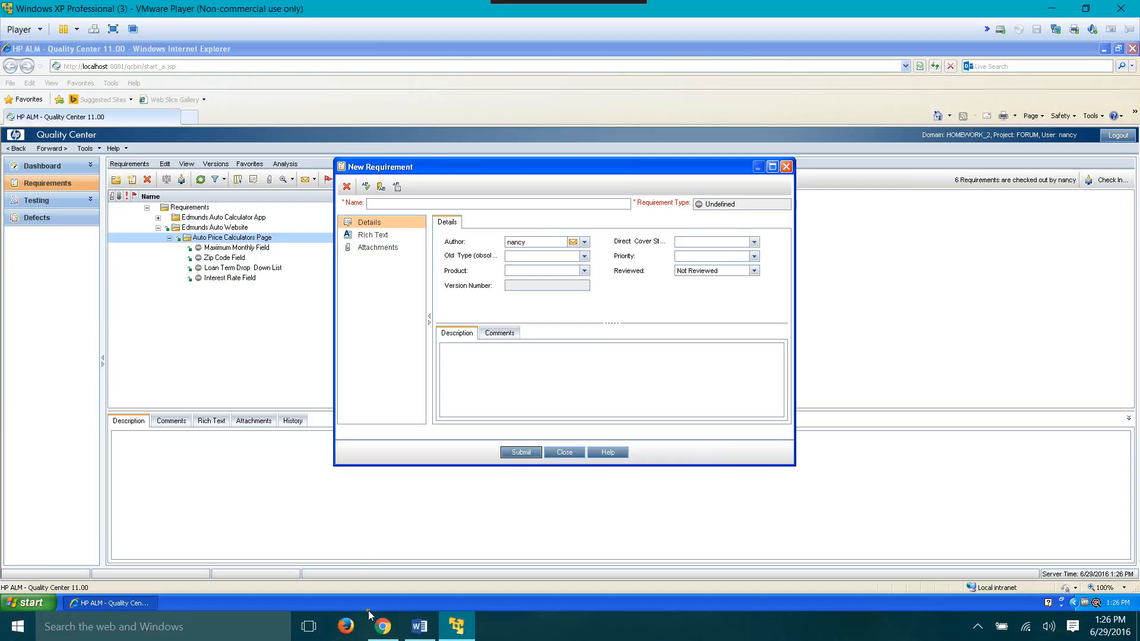
Step: Add requirement "Amount Owed Trade In Cash Down Payment Fields", described as "This set of tests is concerned with the Amount Owed, Trade-In, and Cash Down Payment fields."
{"action": "mouse_move", "coordinate": [413, 638]}
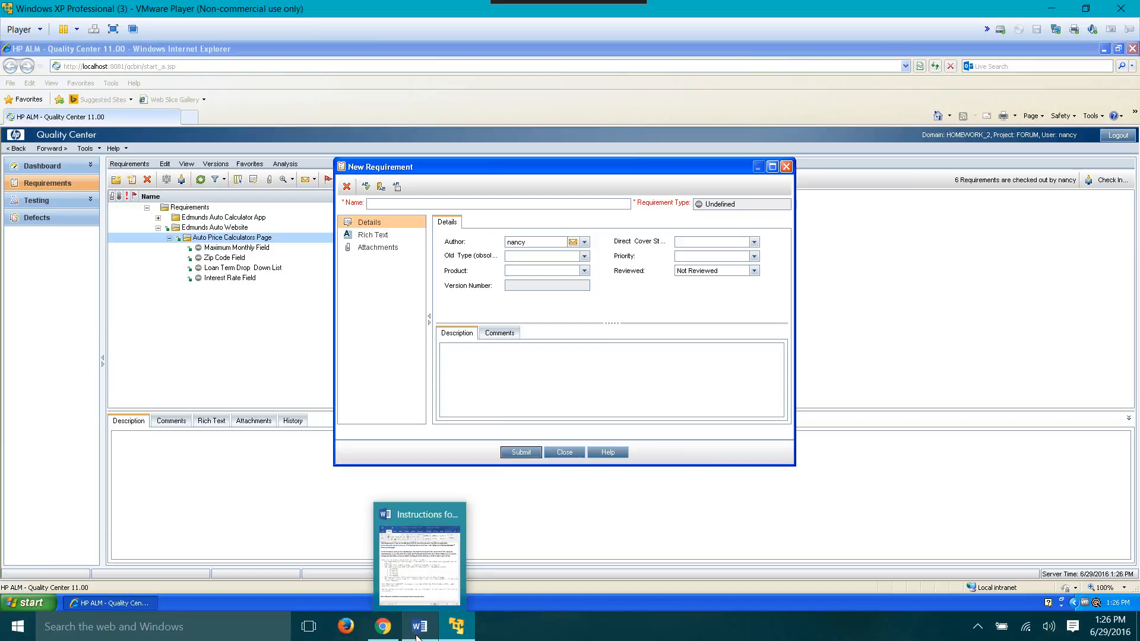
{"action": "left_click", "coordinate": [416, 629]}
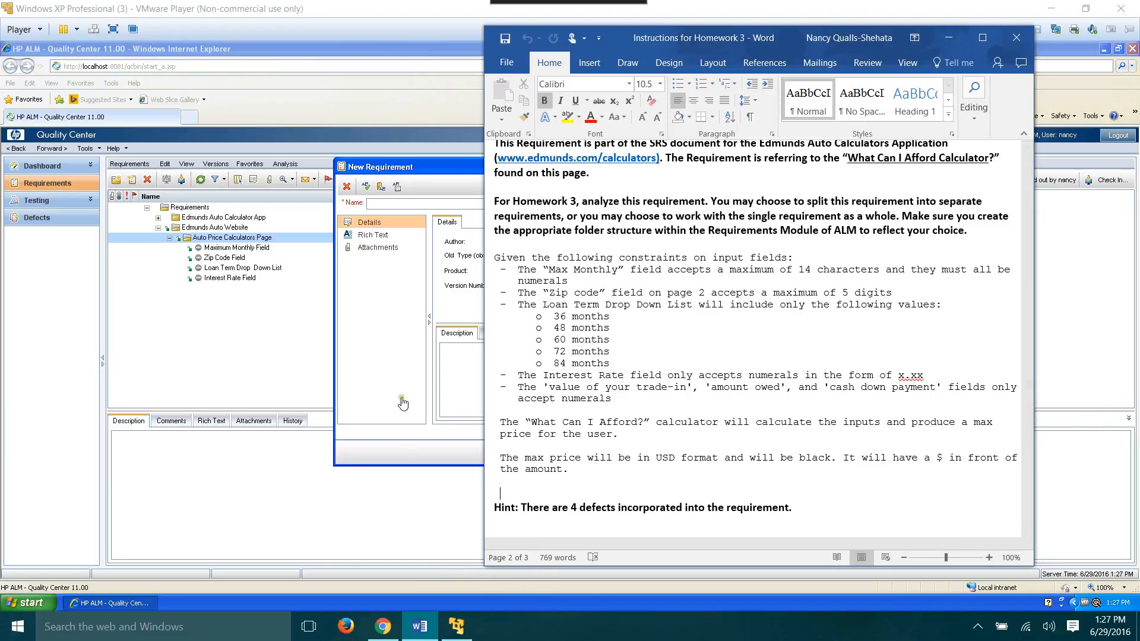
{"action": "left_click", "coordinate": [416, 475]}
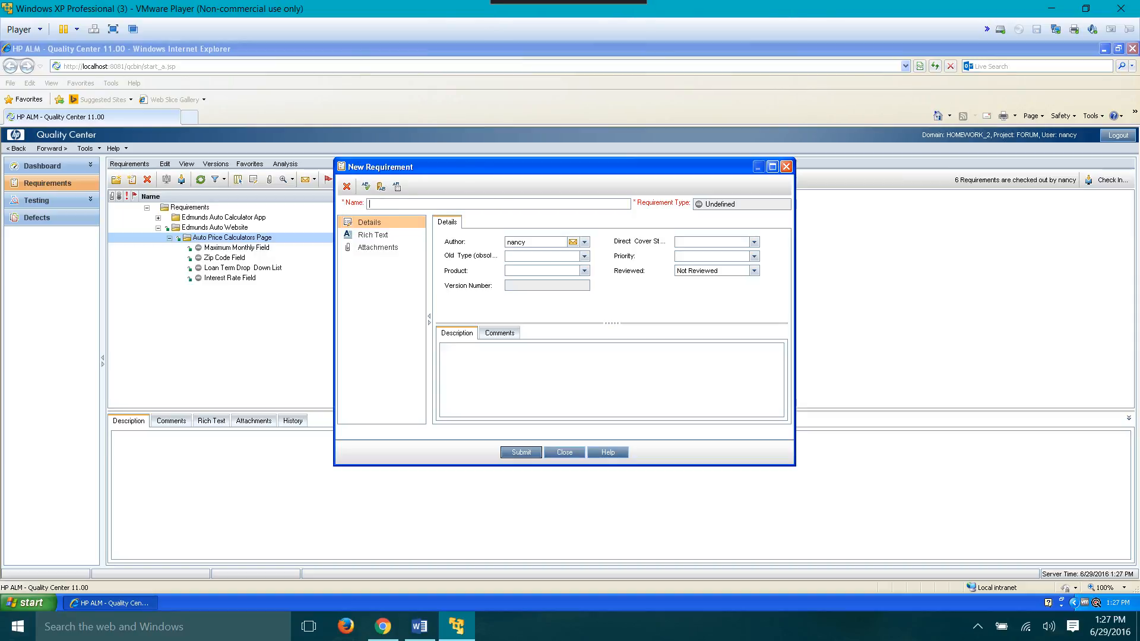
{"action": "type", "text": "Amount Owed Trade In Cash Down Payment Fields"}
{"action": "left_click", "coordinate": [483, 381]}
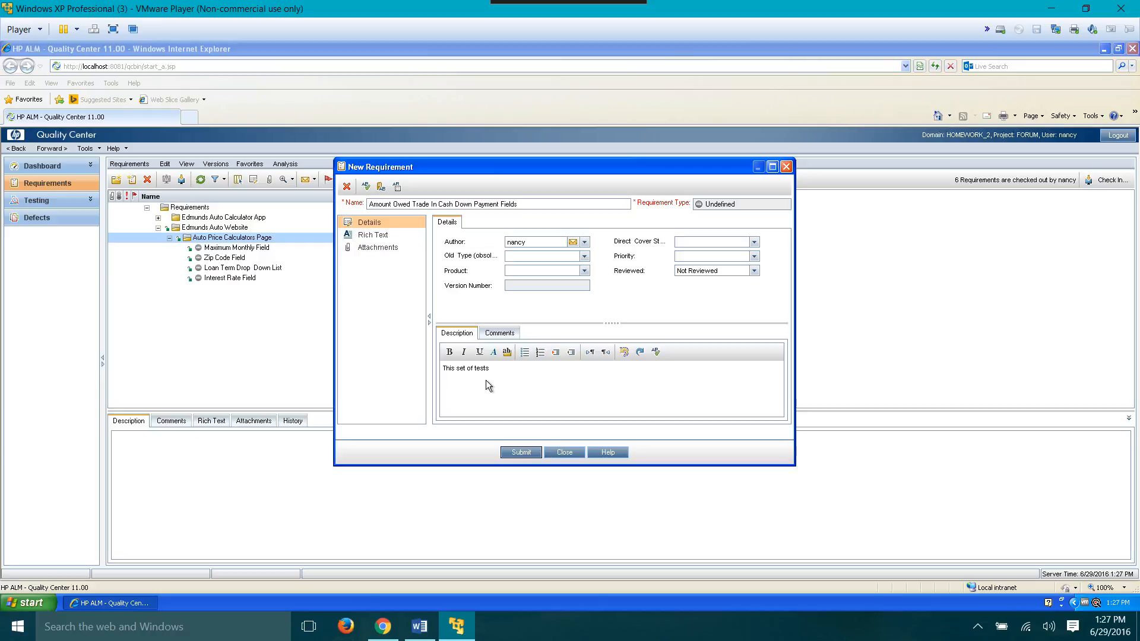
{"action": "type", "text": "This set of tests is concerned with the Amount Owed, Trade-In, and Cash Down Payment fields."}
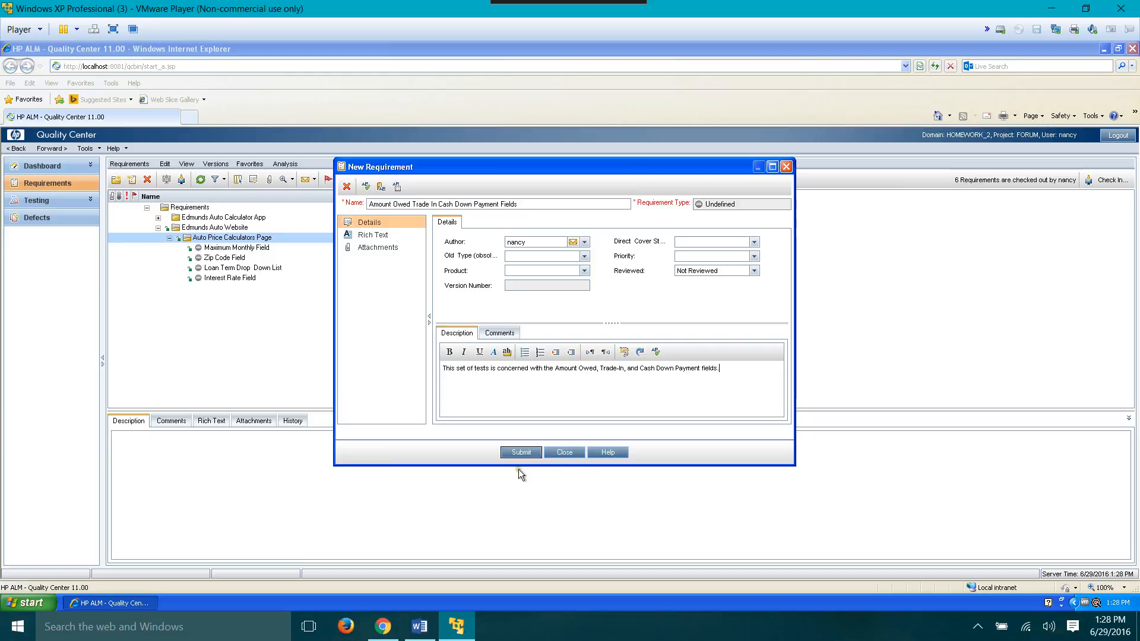
{"action": "left_click", "coordinate": [520, 453]}
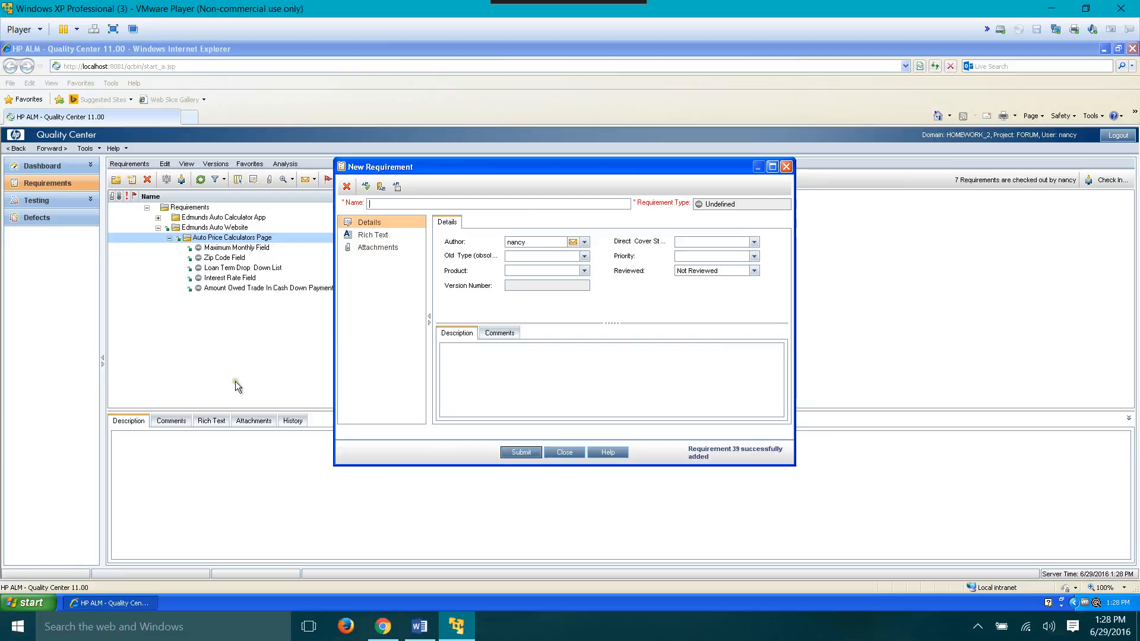
{"action": "left_click", "coordinate": [565, 453]}
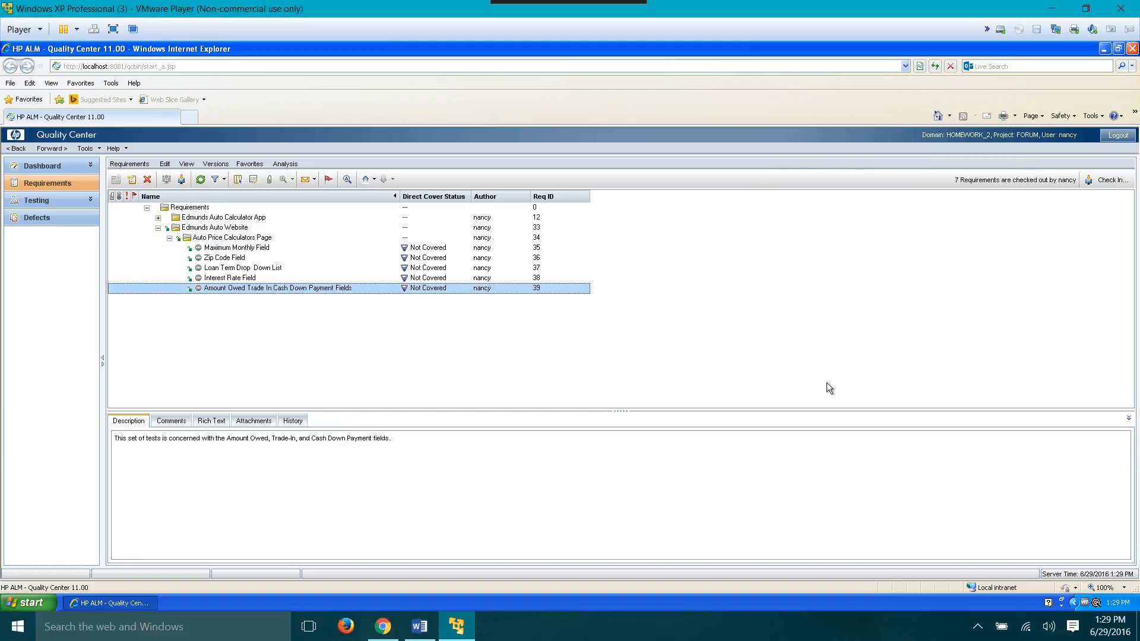
Step: Check in all pending folders and requirements together without change comments, and log out of the project
{"action": "left_click", "coordinate": [1110, 180]}
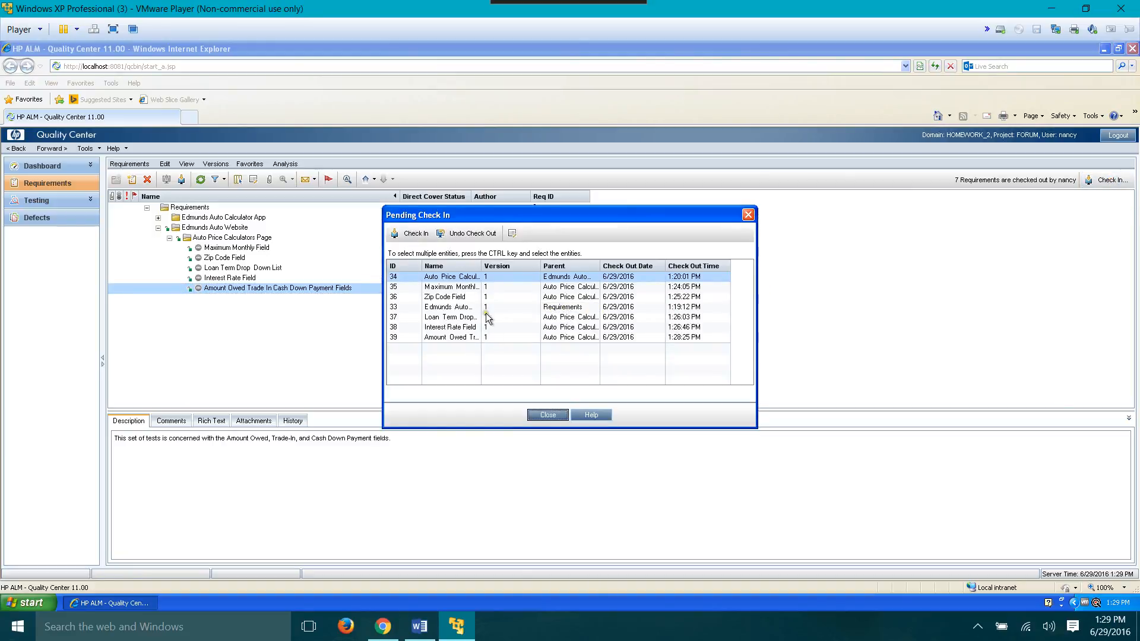
{"action": "left_click", "coordinate": [464, 287], "text": "ctrl"}
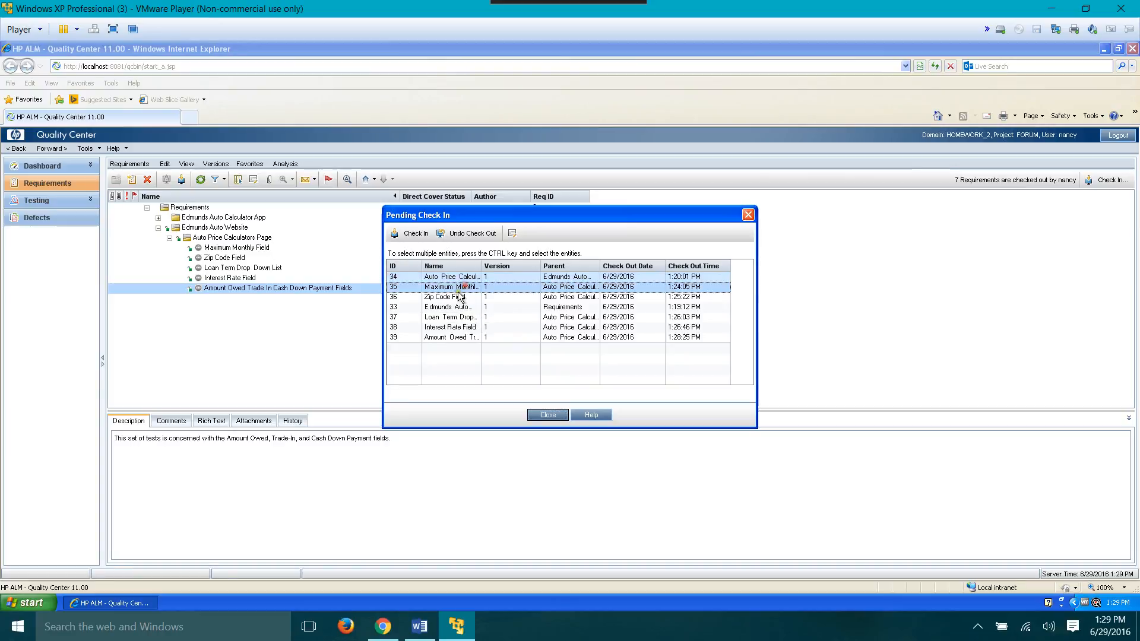
{"action": "left_click", "coordinate": [456, 297], "text": "ctrl"}
{"action": "left_click", "coordinate": [448, 308], "text": "ctrl"}
{"action": "left_click", "coordinate": [450, 316], "text": "ctrl"}
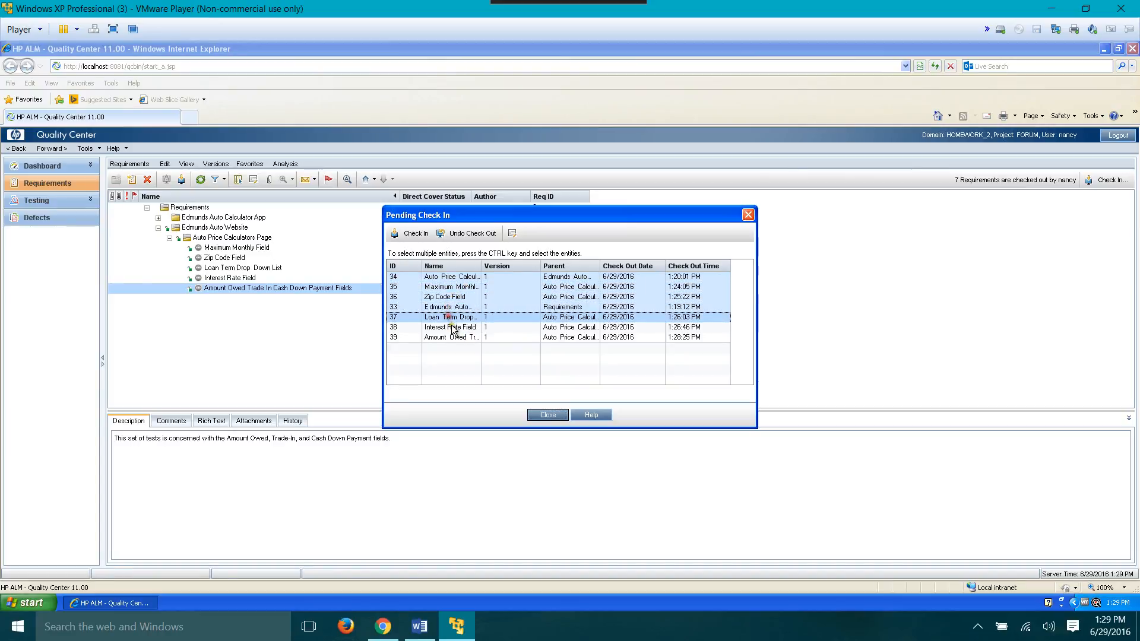
{"action": "left_click", "coordinate": [451, 327], "text": "ctrl"}
{"action": "left_click", "coordinate": [451, 337], "text": "ctrl"}
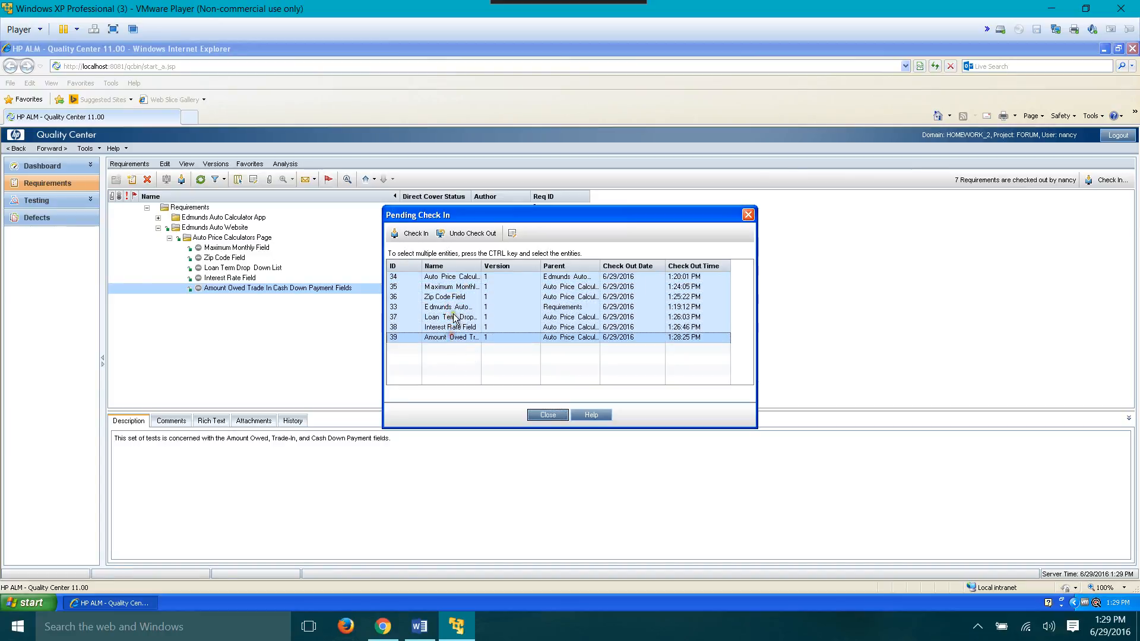
{"action": "left_click", "coordinate": [416, 234]}
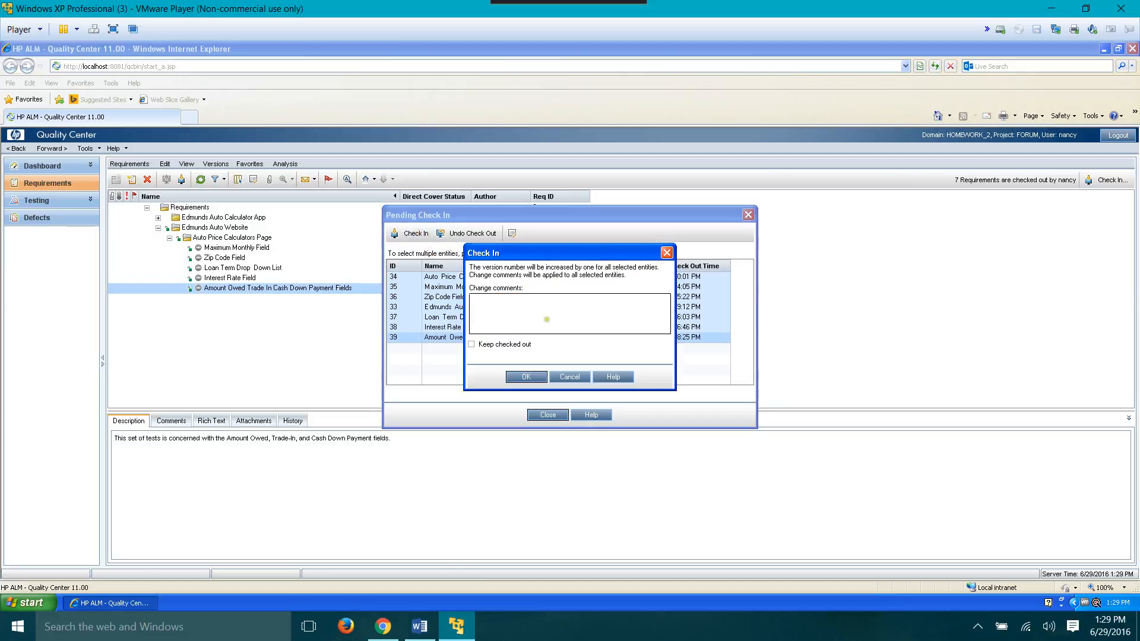
{"action": "left_click", "coordinate": [522, 376]}
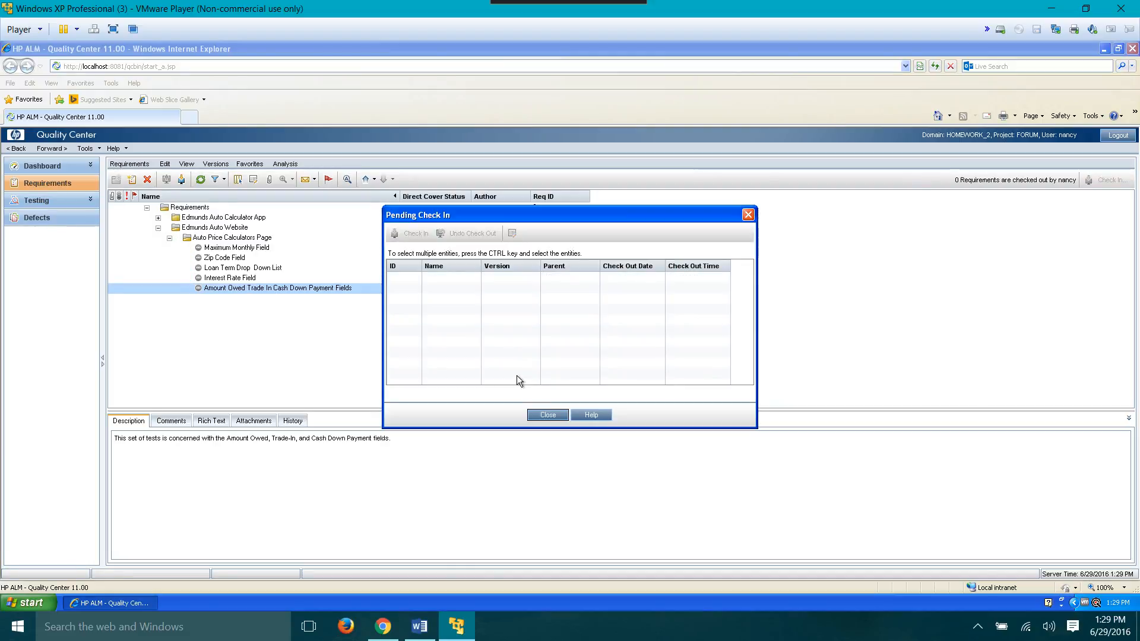
{"action": "left_click", "coordinate": [542, 415]}
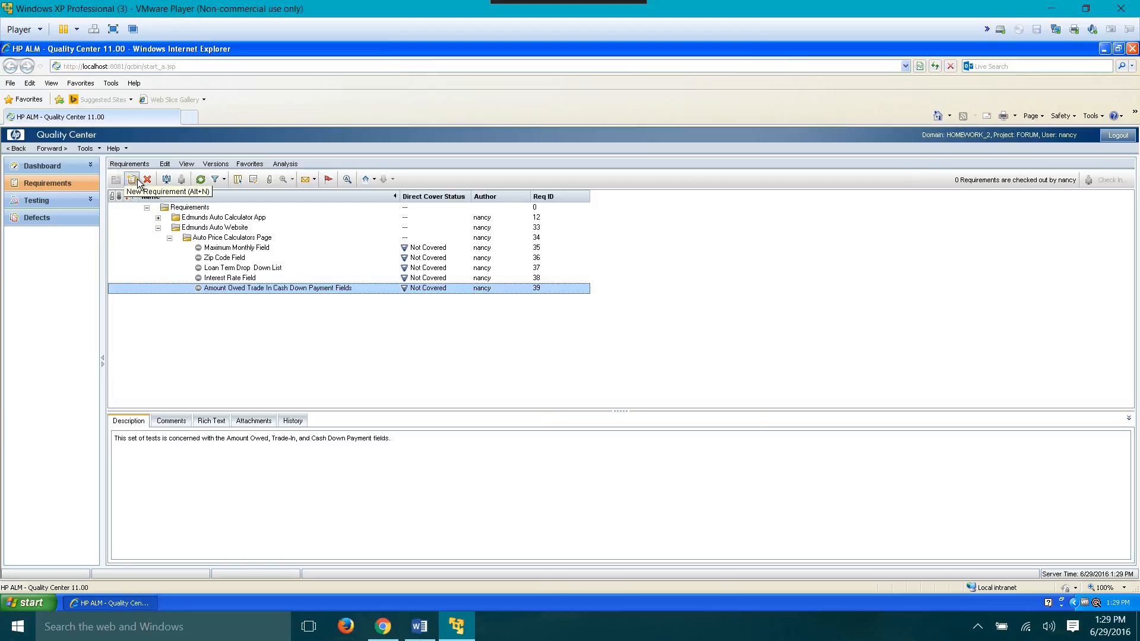
{"action": "left_click", "coordinate": [1118, 135]}
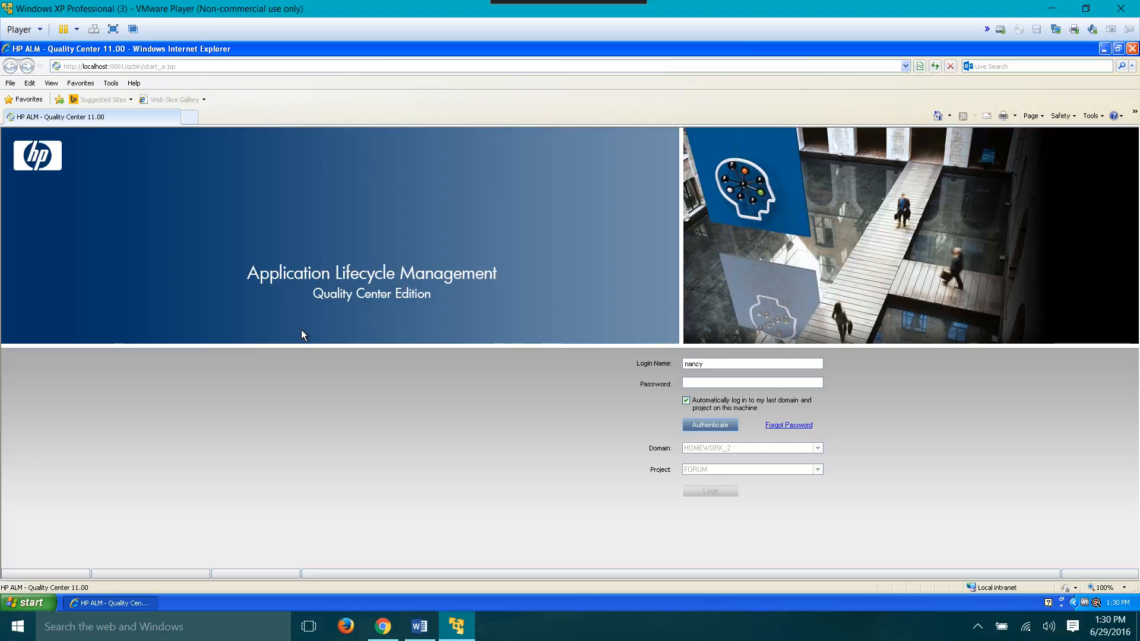
{"action": "left_click", "coordinate": [977, 626]}
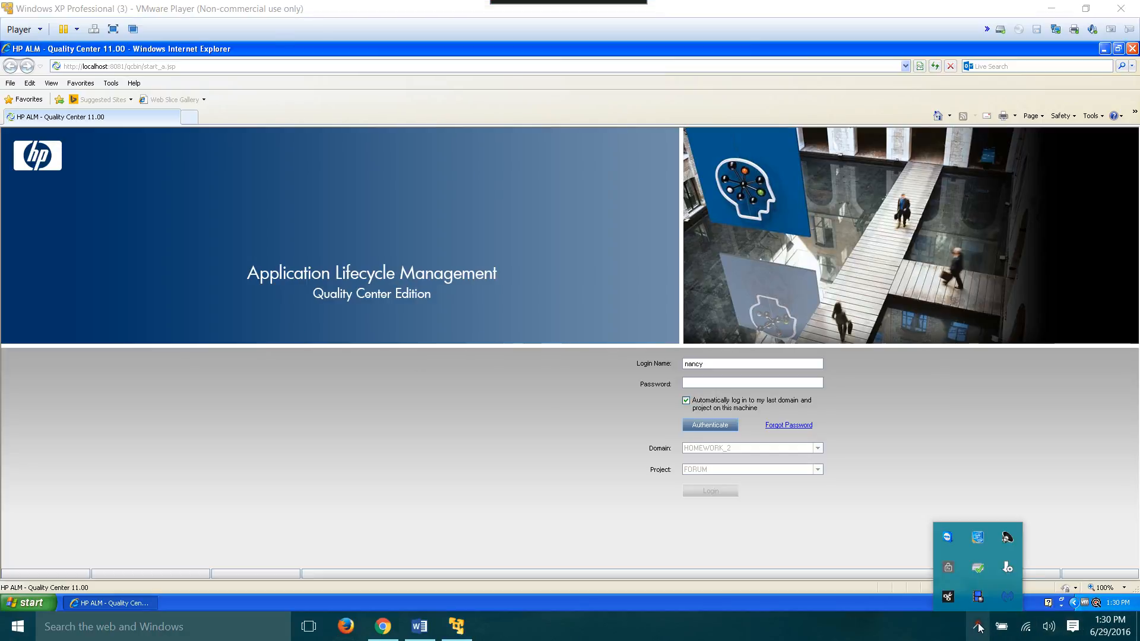
{"action": "left_click", "coordinate": [977, 596]}
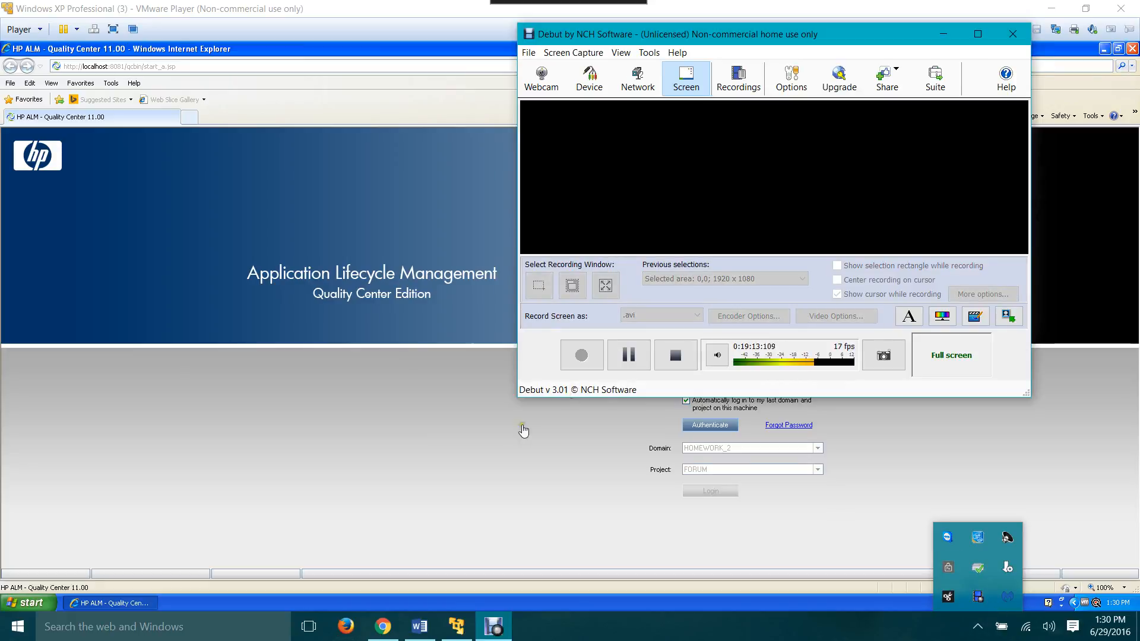